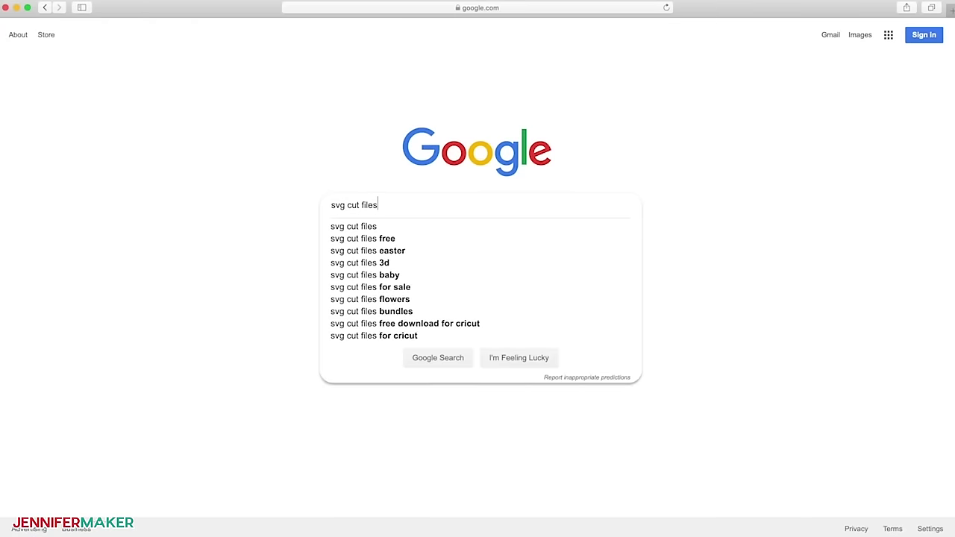
# Search Google for "svg cut files" and open the jennifermaker.com image result on free SVG file collections
pyautogui.press('Return')
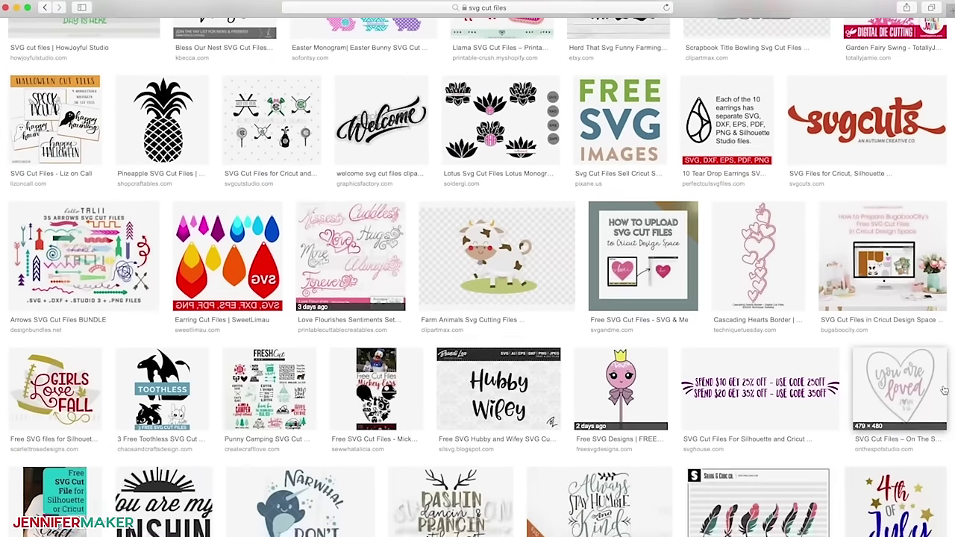
pyautogui.scroll(-3, 944, 390)
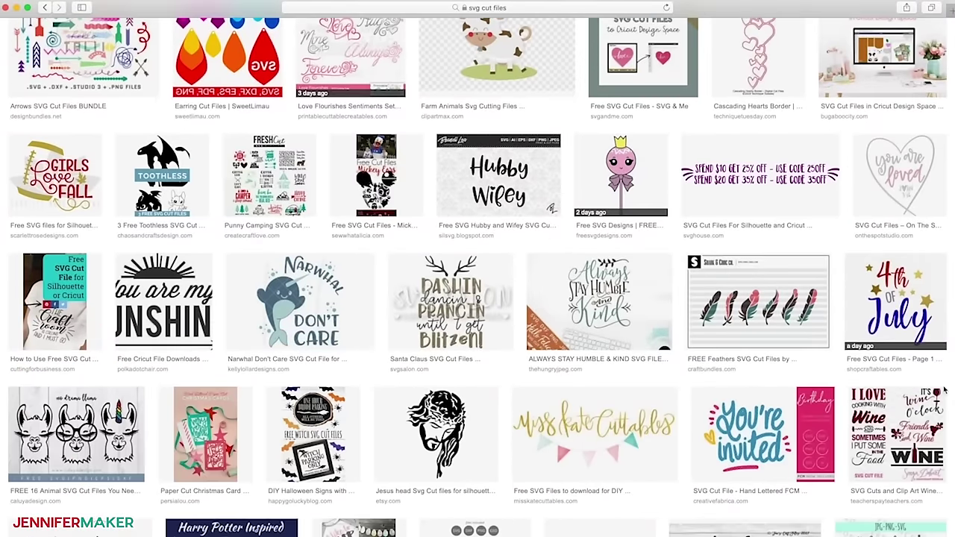
pyautogui.scroll(-15, 944, 390)
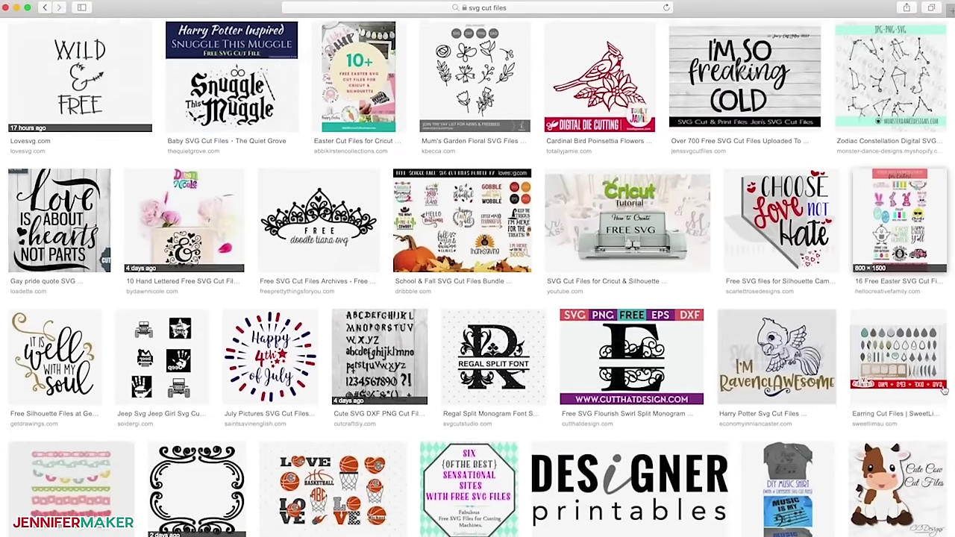
pyautogui.scroll(-10, 944, 389)
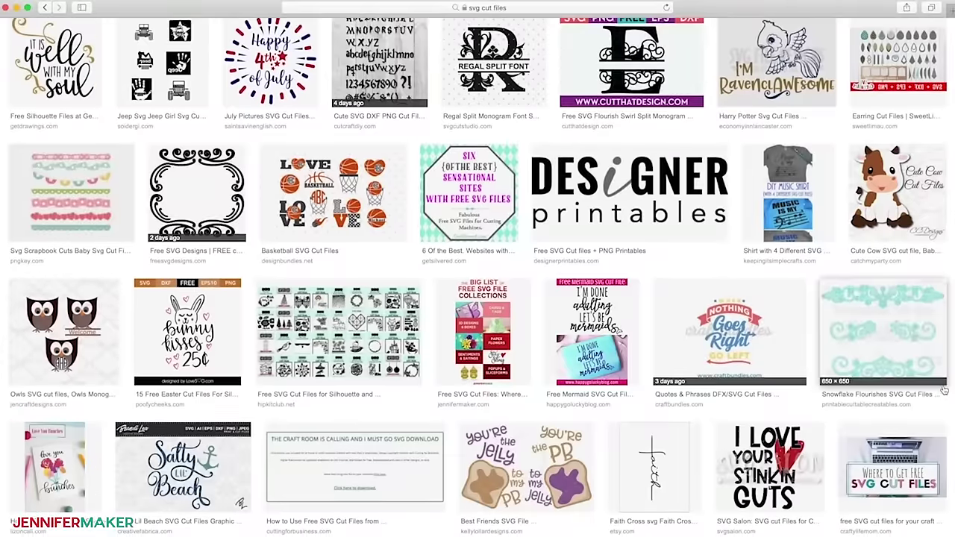
pyautogui.scroll(-1, 944, 390)
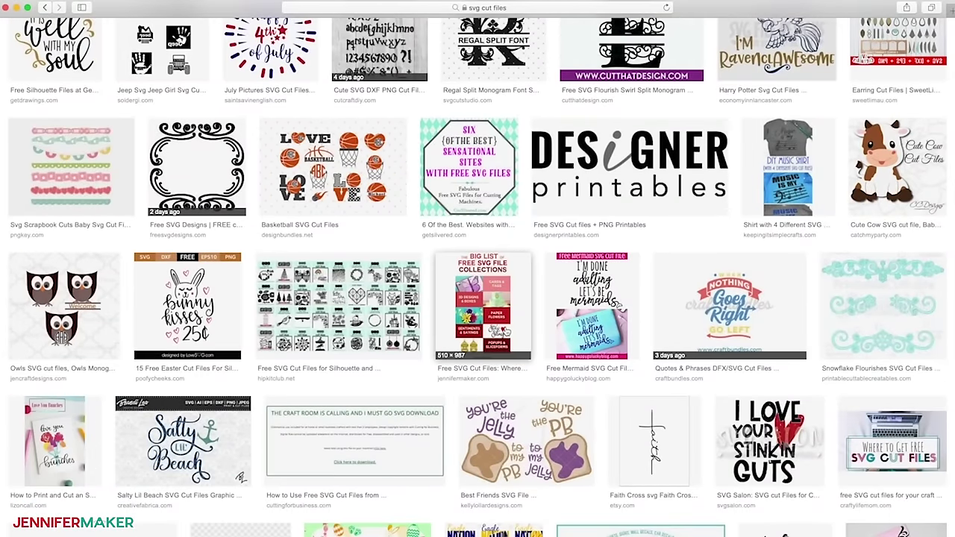
pyautogui.click(506, 333)
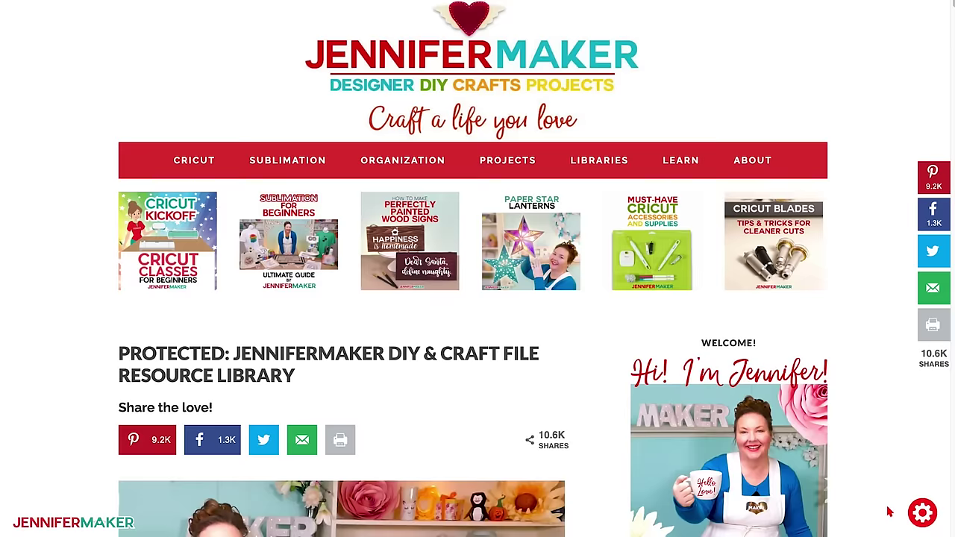
# Examine the JenniferMaker resource library's project types and chronological file list, along with the Dreaming Tree 3D SVG site
pyautogui.scroll(-5, 888, 507)
pyautogui.scroll(-6, 888, 507)
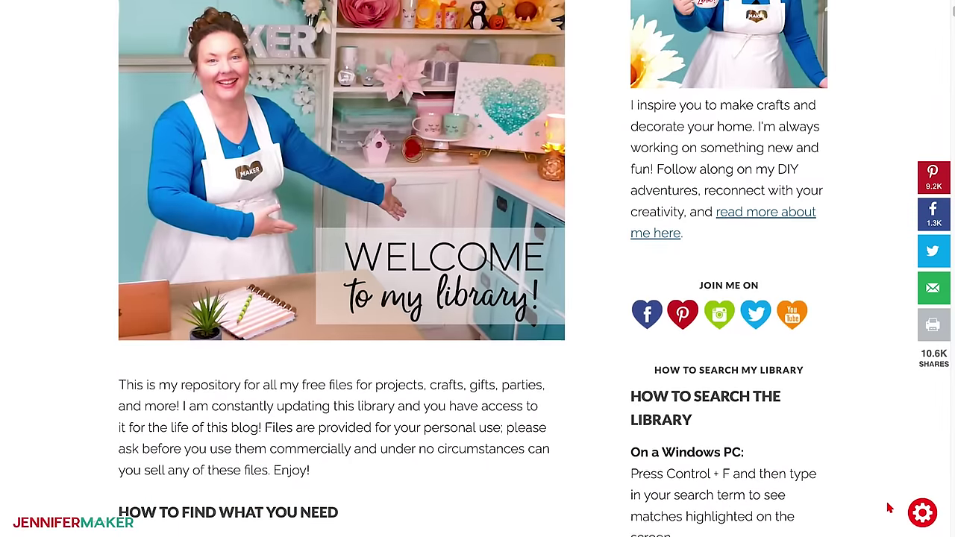
pyautogui.scroll(-6, 888, 508)
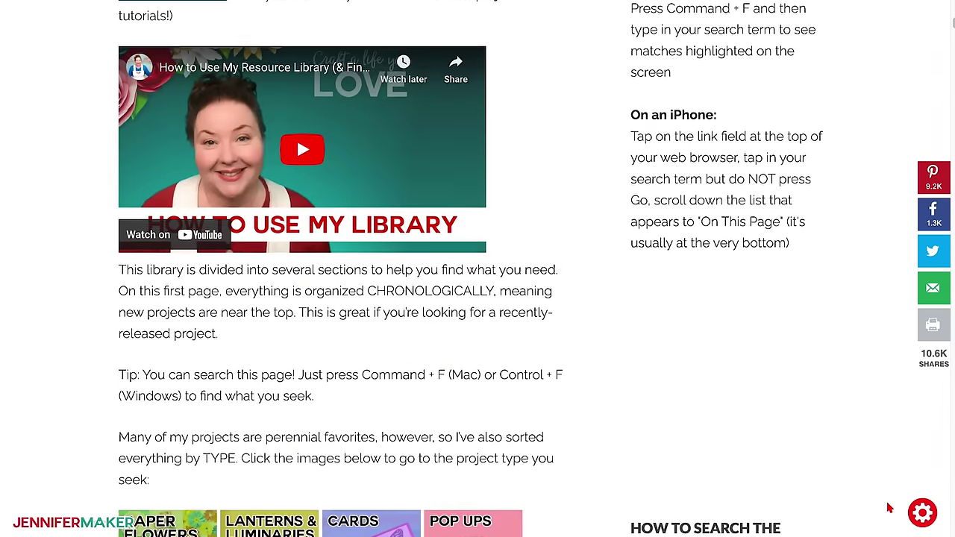
pyautogui.scroll(-8, 888, 507)
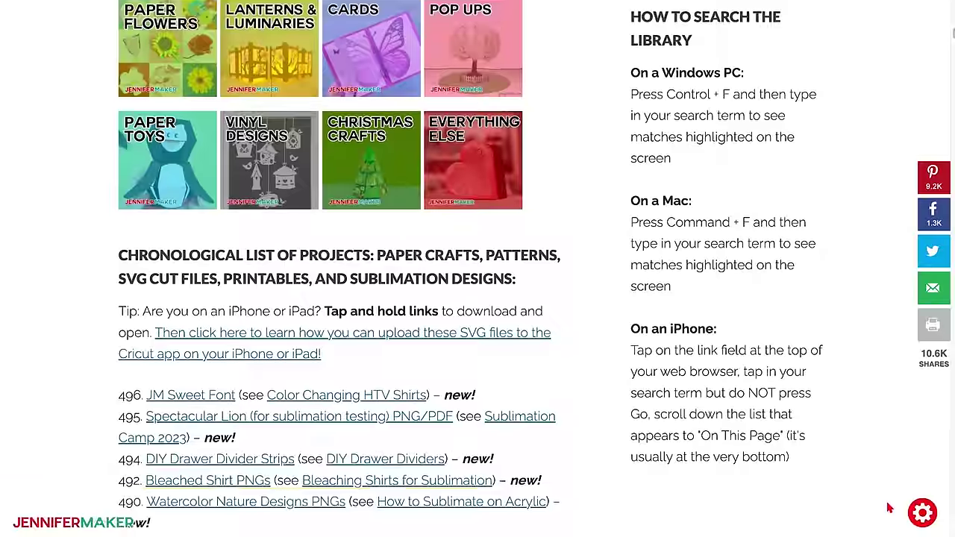
pyautogui.scroll(-4, 477, 269)
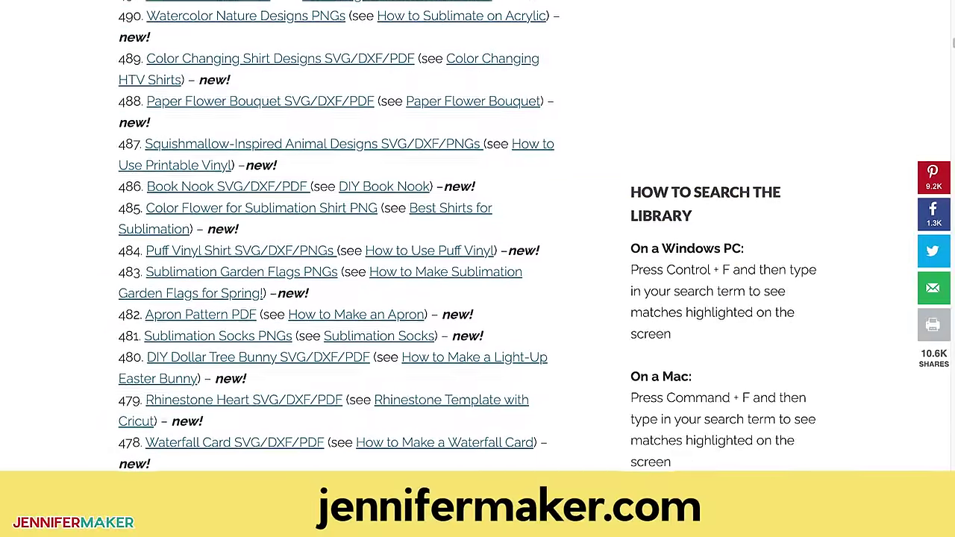
pyautogui.scroll(-3, 477, 269)
pyautogui.scroll(-9, 477, 269)
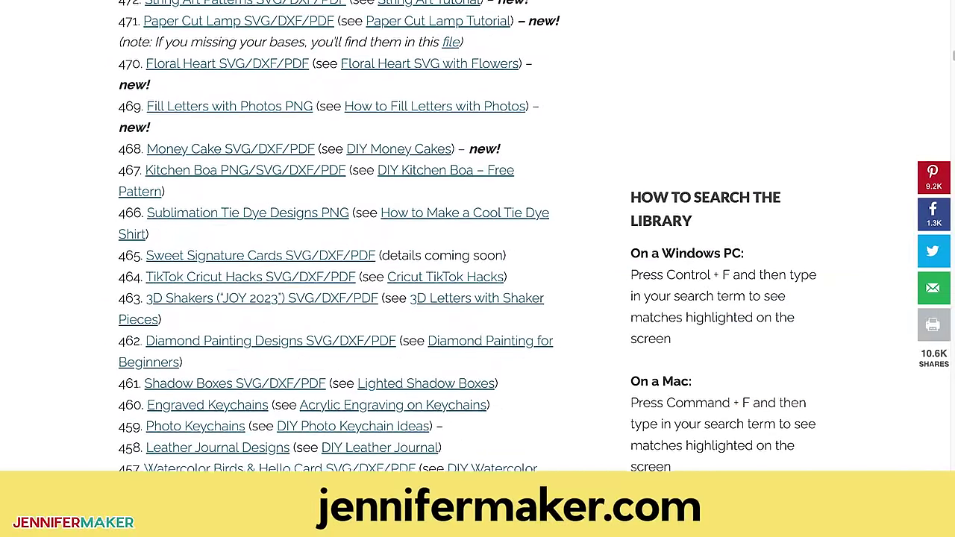
pyautogui.scroll(-10, 477, 268)
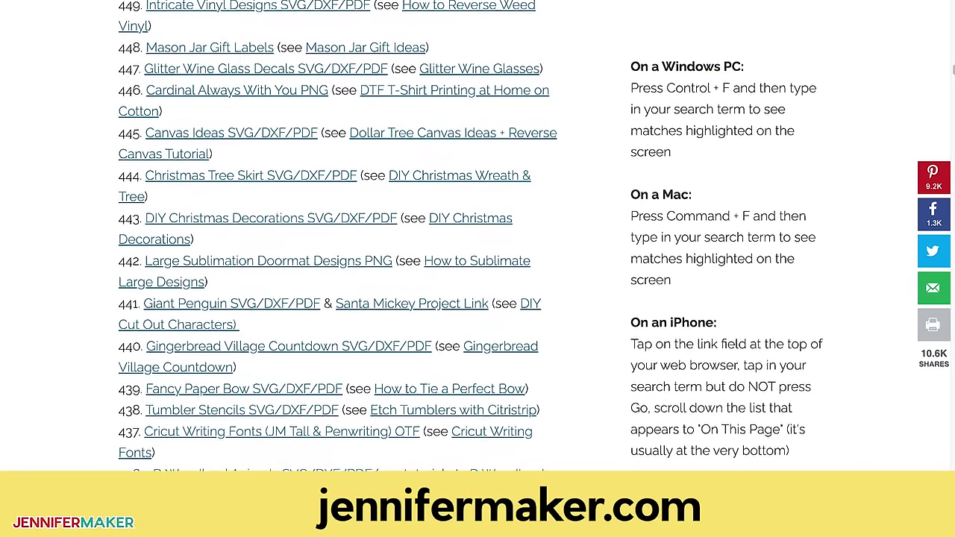
pyautogui.scroll(-8, 478, 269)
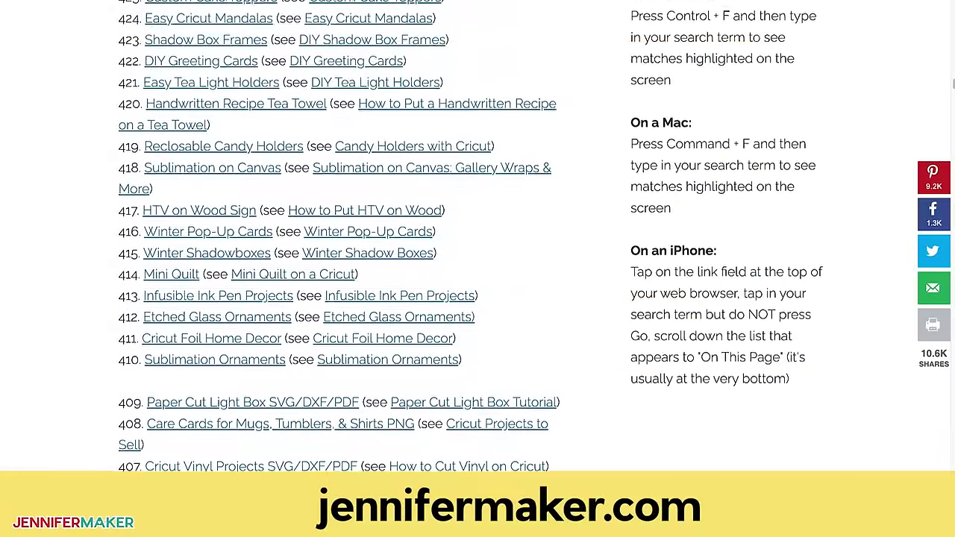
pyautogui.scroll(-10, 478, 269)
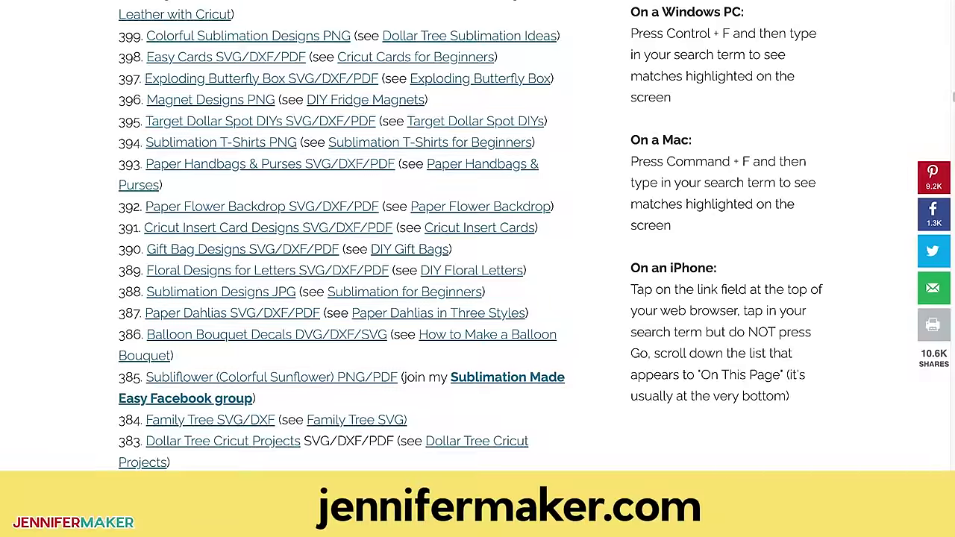
pyautogui.scroll(-10, 478, 269)
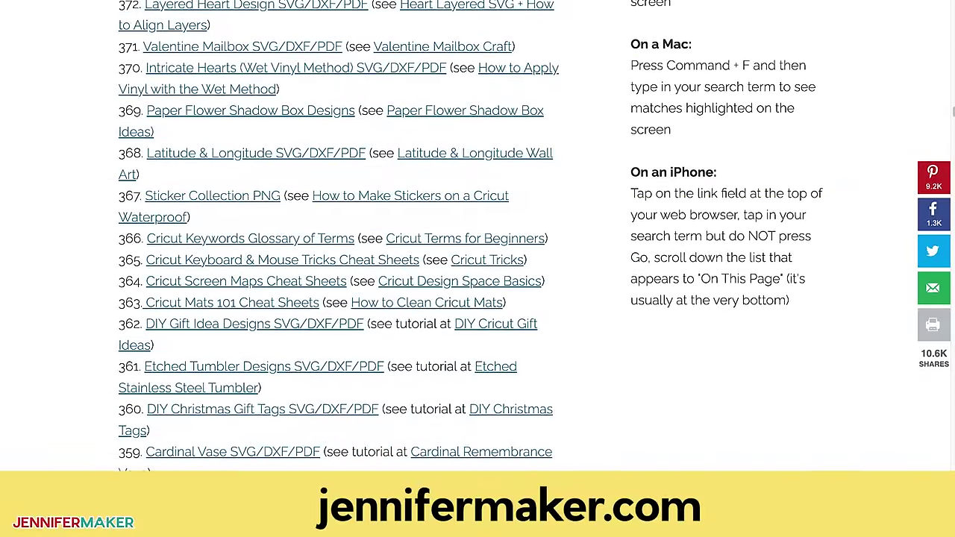
pyautogui.scroll(-8, 477, 269)
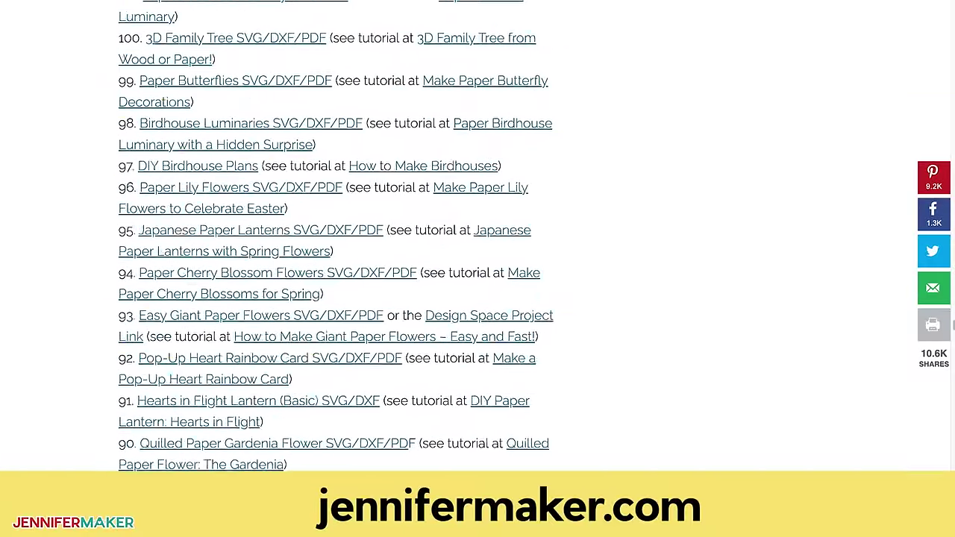
pyautogui.scroll(-5, 336, 246)
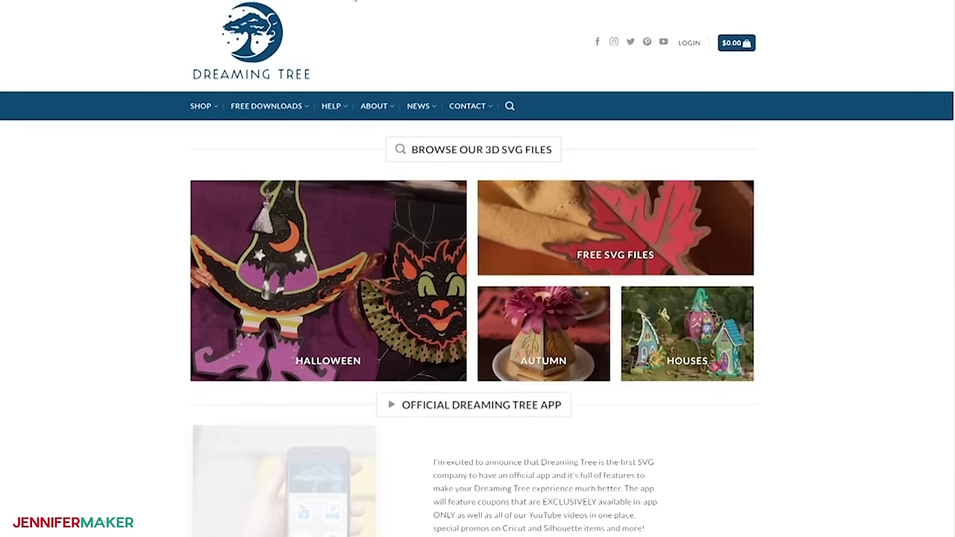
pyautogui.scroll(-1, 866, 384)
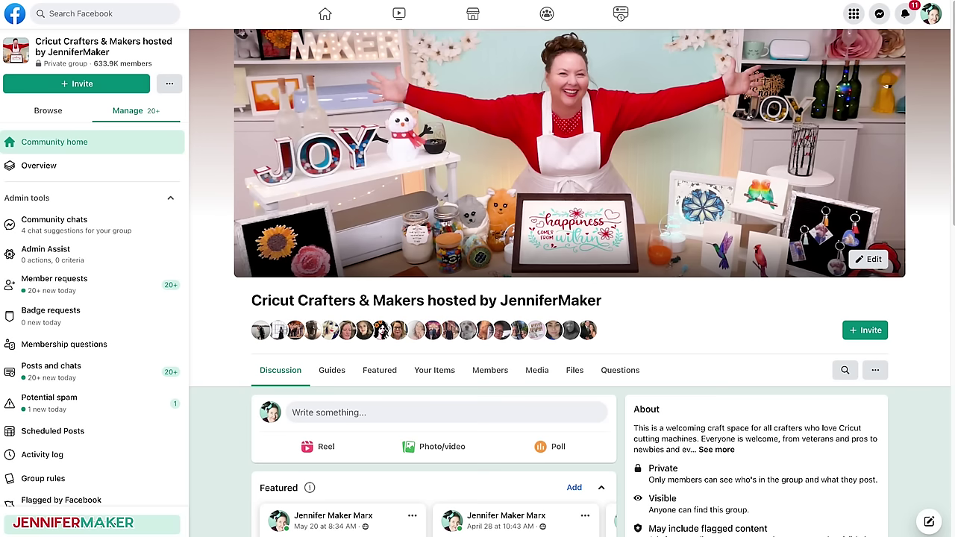
# Open the media gallery of the Cricut Crafters & Makers Facebook group and look through the members' project photos
pyautogui.click(536, 370)
pyautogui.scroll(-6, 914, 456)
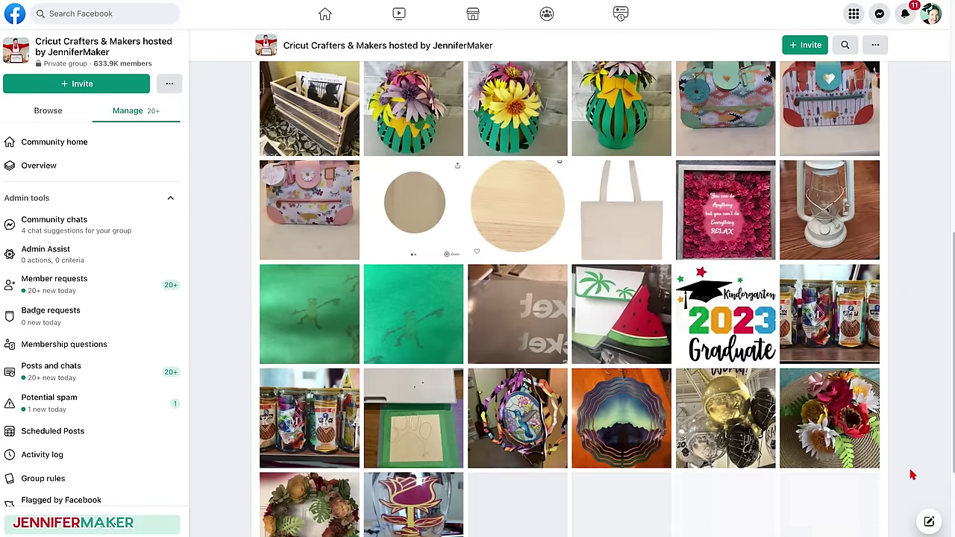
pyautogui.scroll(-5, 912, 475)
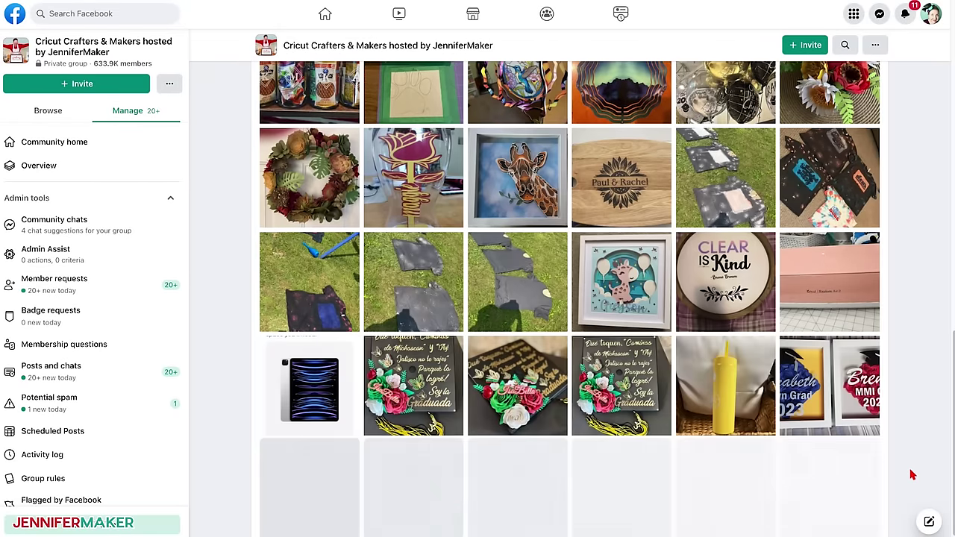
pyautogui.scroll(-6, 912, 474)
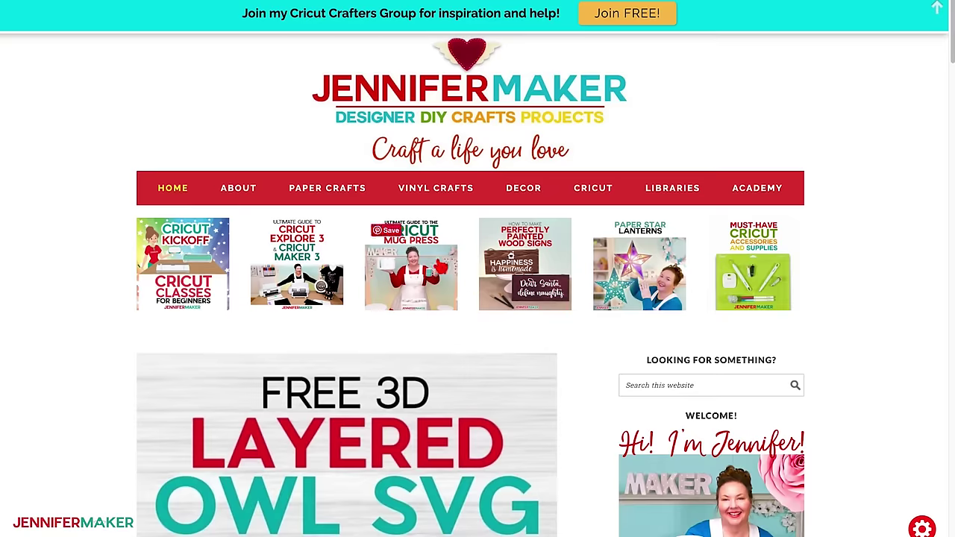
# Open the "Where to Find Free Cut Files" article on the JenniferMaker website
pyautogui.moveTo(327, 188)
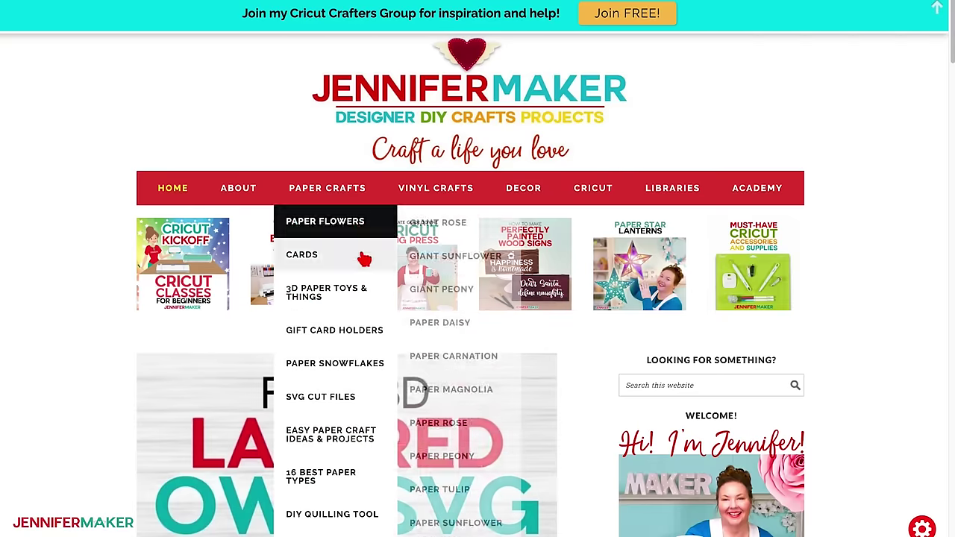
pyautogui.moveTo(366, 401)
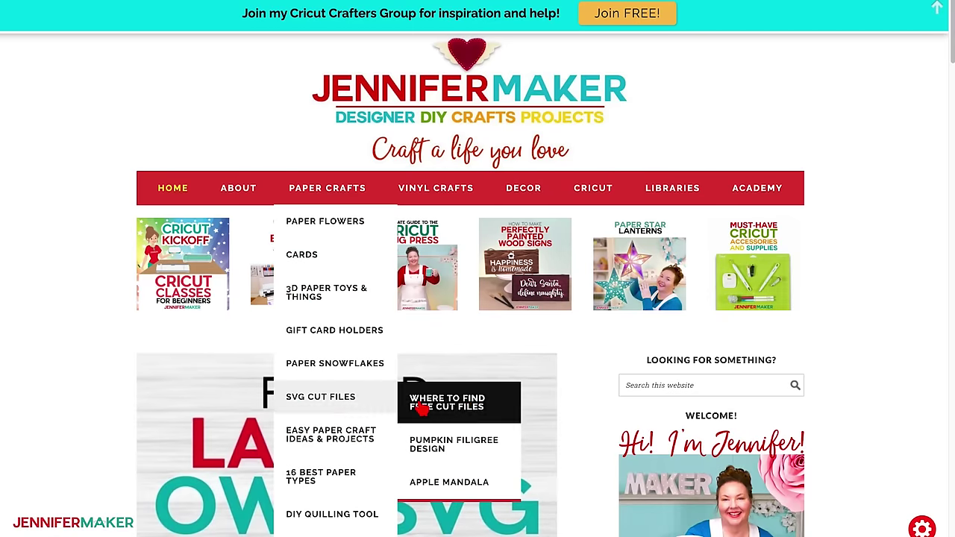
pyautogui.click(475, 408)
# Examine the article's free SVG file categories, from paper flowers, lanterns and cards to vinyl and pop-up projects
pyautogui.scroll(-4, 858, 406)
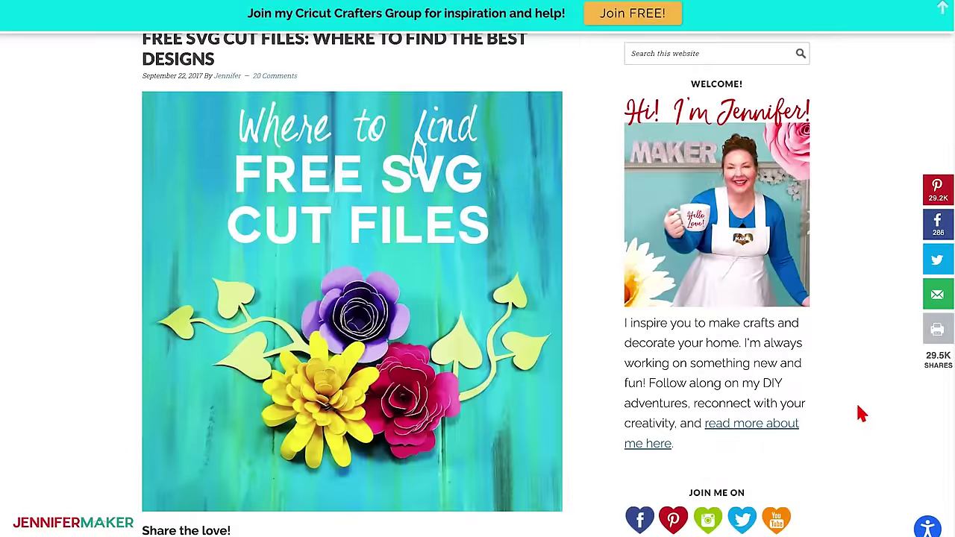
pyautogui.scroll(-7, 860, 413)
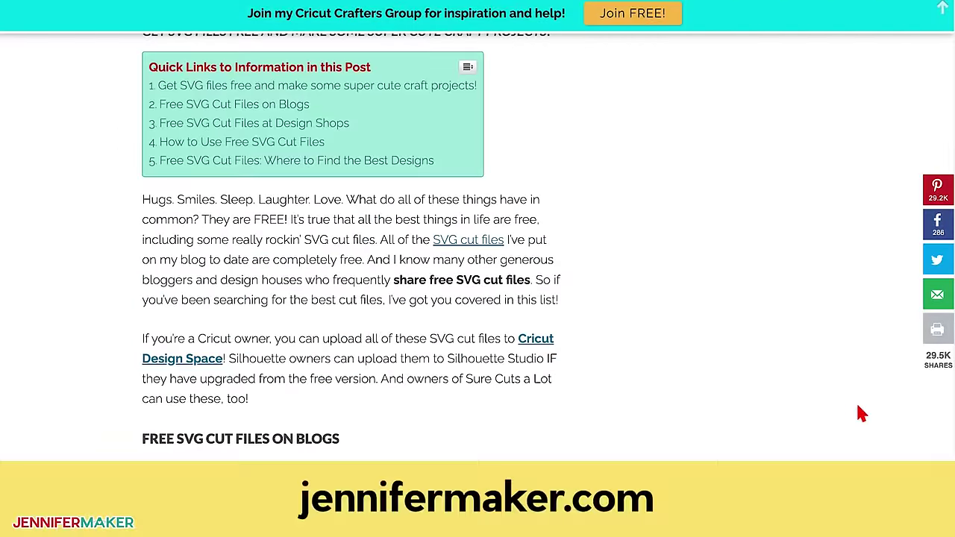
pyautogui.scroll(-2, 861, 412)
pyautogui.scroll(-5, 860, 413)
pyautogui.scroll(-5, 862, 414)
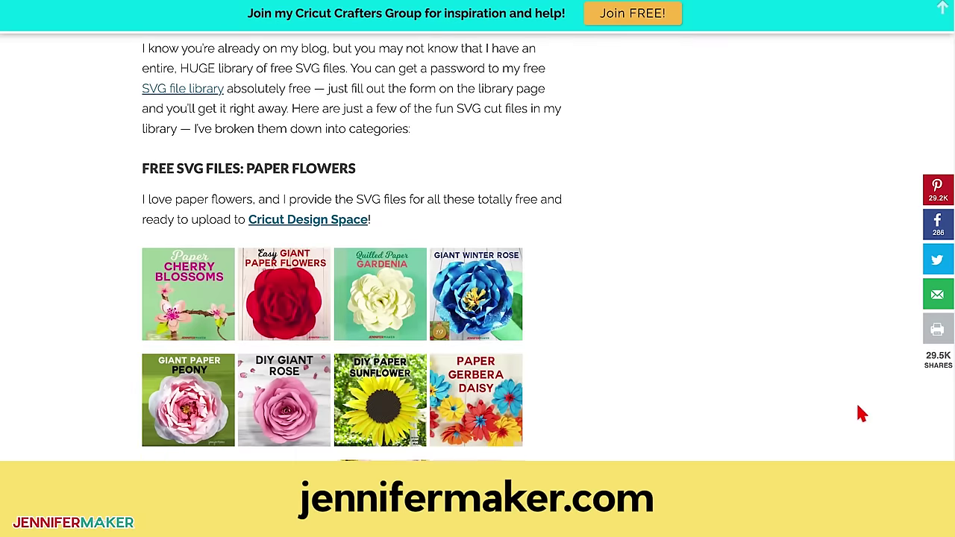
pyautogui.scroll(-4, 860, 411)
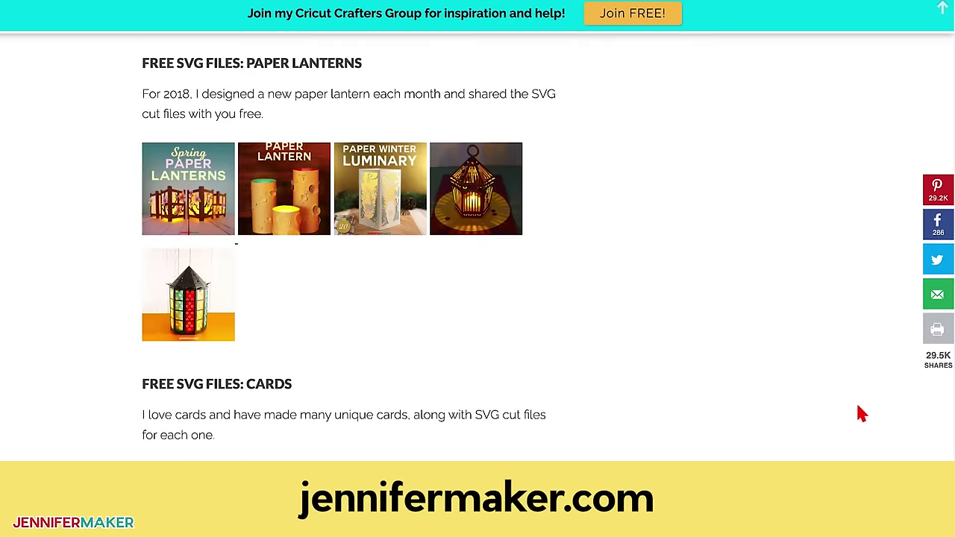
pyautogui.scroll(-7, 860, 410)
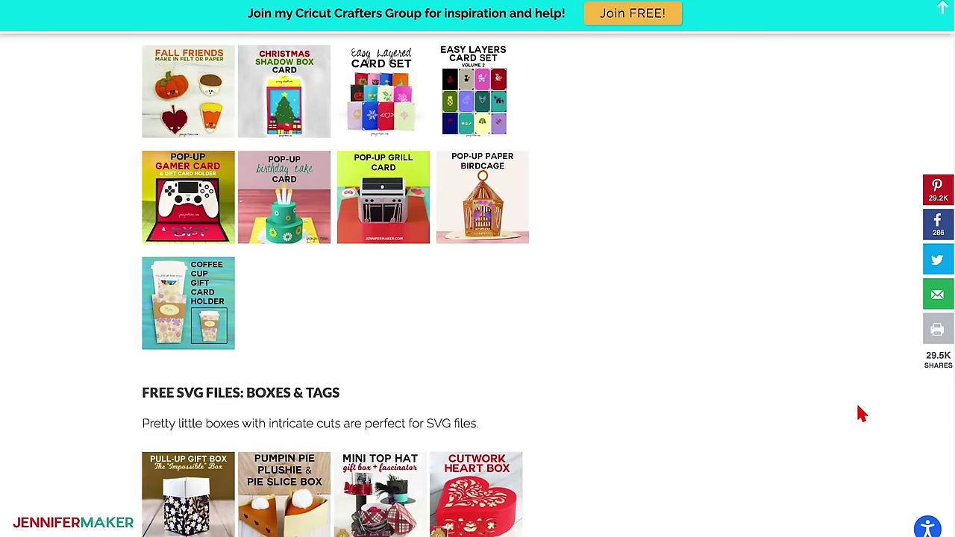
pyautogui.scroll(-5, 858, 413)
pyautogui.scroll(-5, 862, 414)
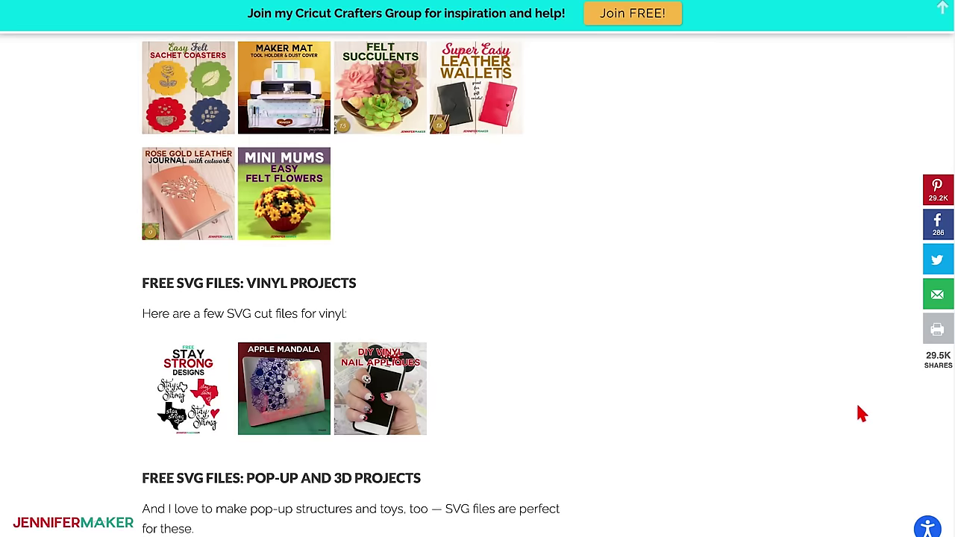
pyautogui.scroll(-4, 862, 415)
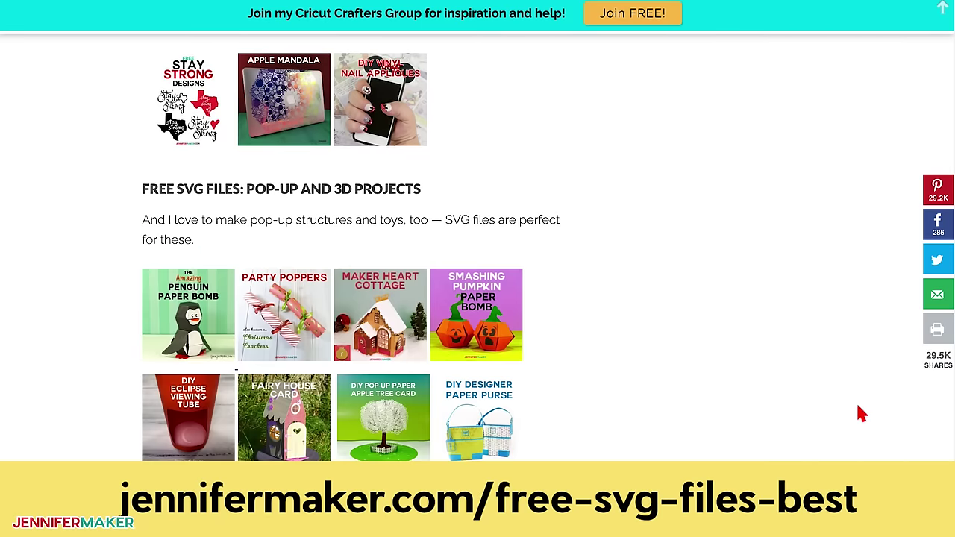
pyautogui.scroll(-8, 858, 407)
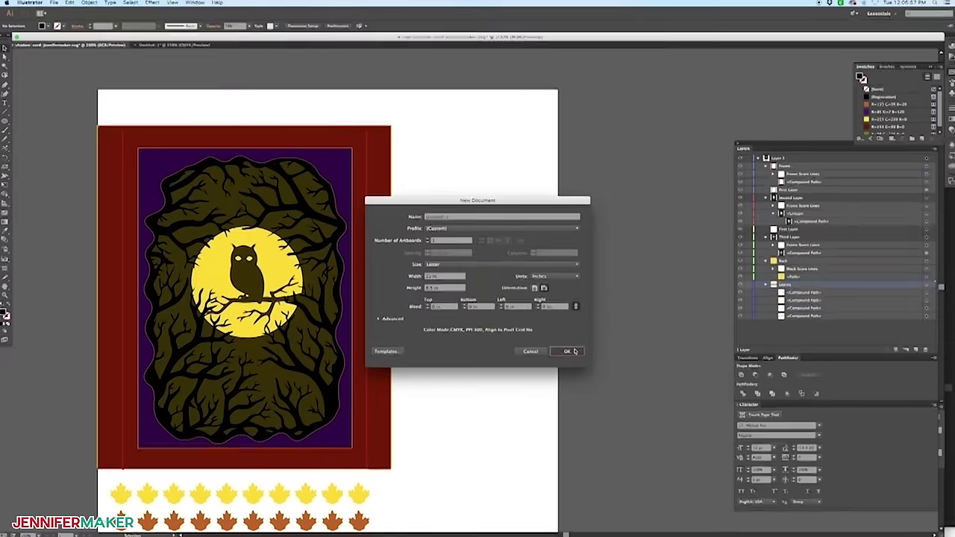
# Switch to Illustrator and create a new Letter-size landscape document, 11 in wide and 8.5 in high
pyautogui.click(574, 351)
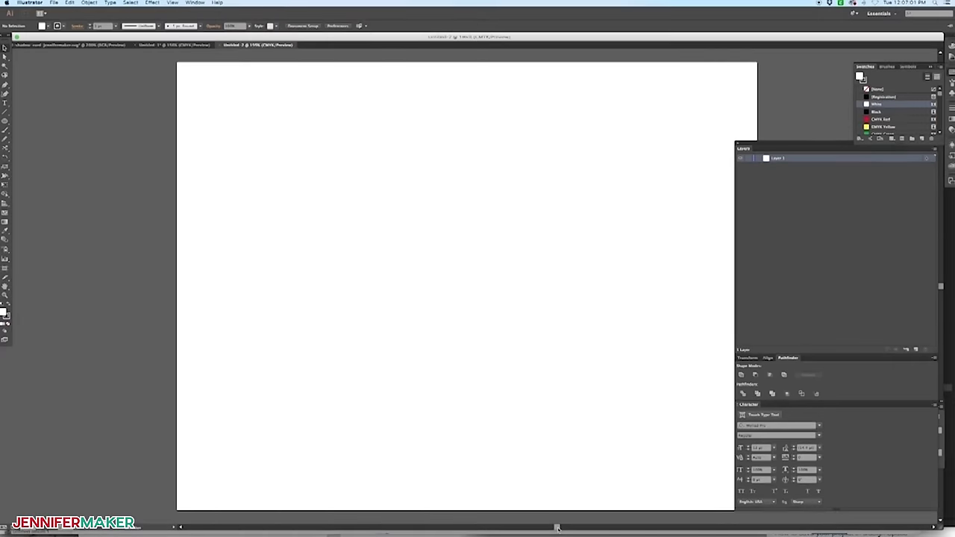
pyautogui.moveTo(556, 529); pyautogui.dragTo(561, 527)
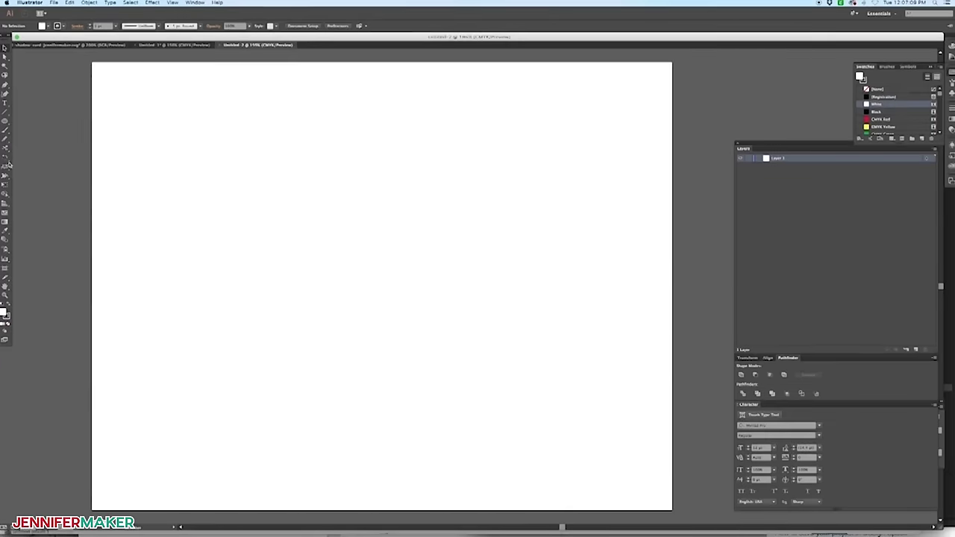
# Draw a closed nine-pointed starburst outline spanning most of the artboard with the Pen tool
pyautogui.click(5, 84)
pyautogui.click(332, 237)
pyautogui.click(379, 104)
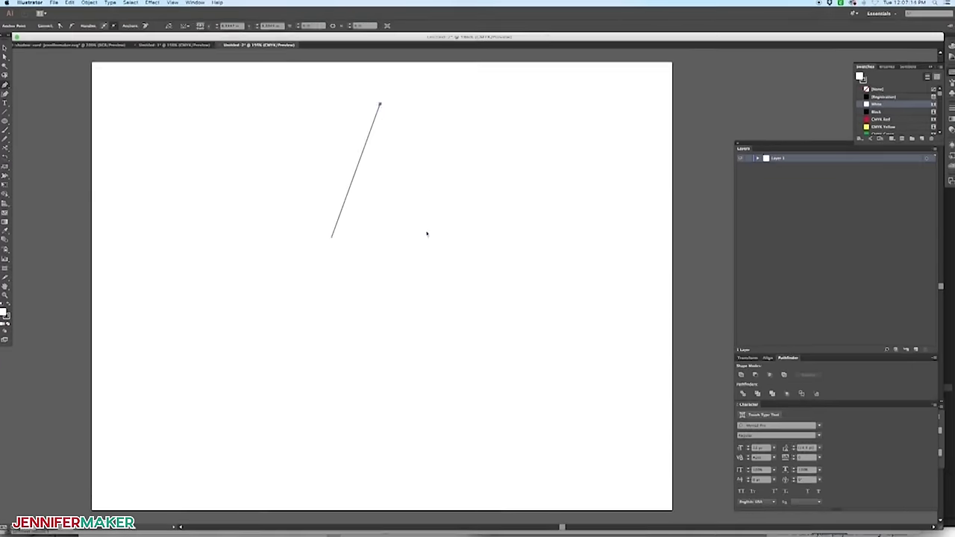
pyautogui.click(426, 230)
pyautogui.click(534, 107)
pyautogui.click(518, 230)
pyautogui.click(650, 215)
pyautogui.click(539, 289)
pyautogui.click(633, 419)
pyautogui.click(503, 353)
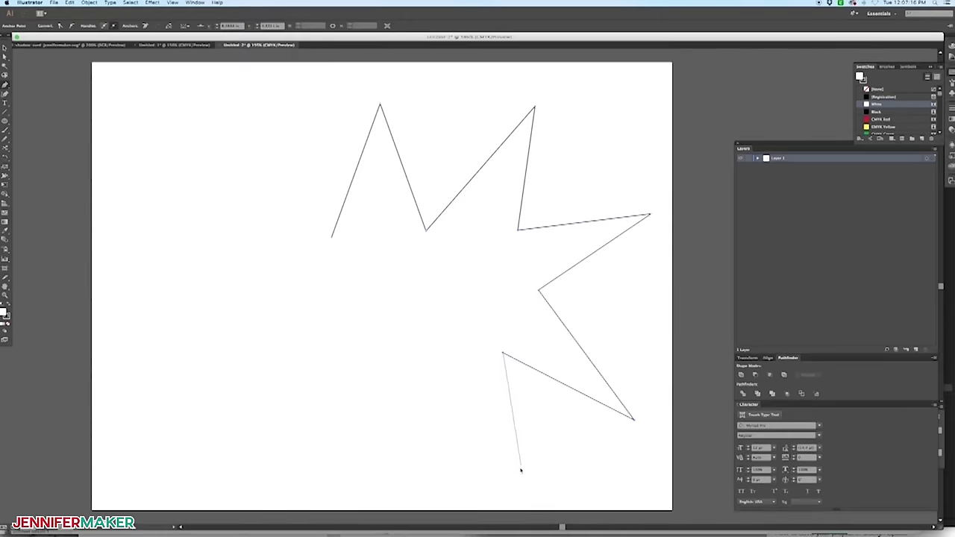
pyautogui.click(519, 468)
pyautogui.click(422, 368)
pyautogui.click(330, 476)
pyautogui.click(332, 358)
pyautogui.click(173, 449)
pyautogui.click(262, 337)
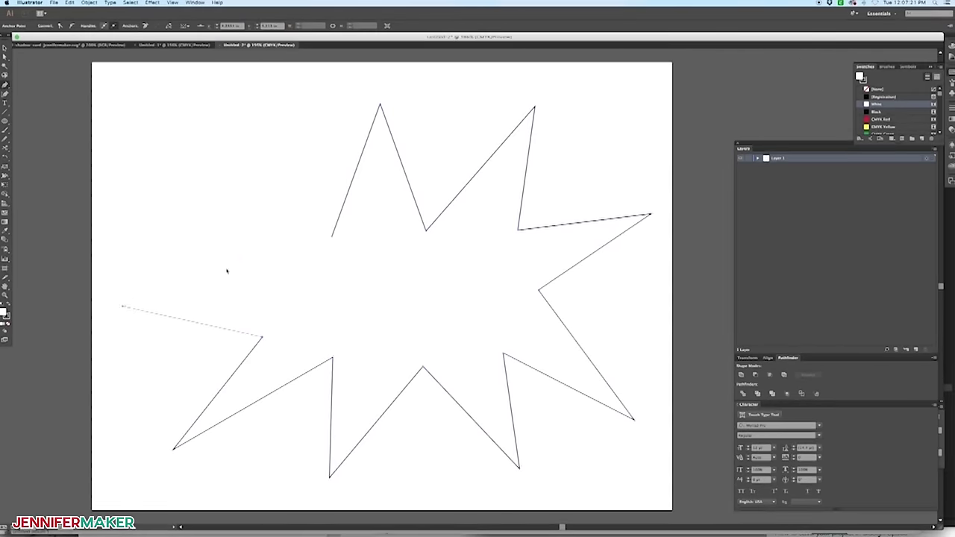
pyautogui.click(122, 306)
pyautogui.click(259, 257)
pyautogui.click(197, 102)
pyautogui.click(331, 238)
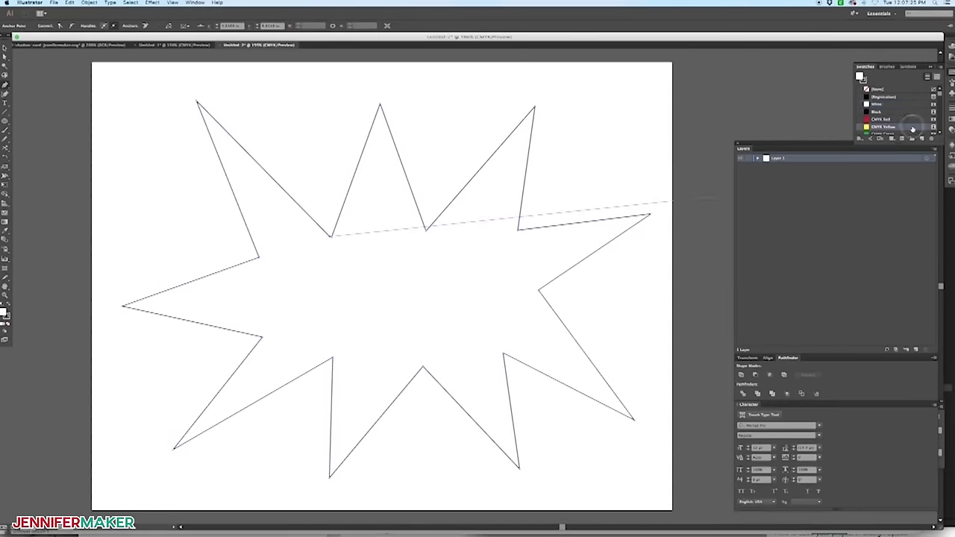
# Fill the starburst with CMYK Yellow and deselect it
pyautogui.click(912, 130)
pyautogui.press('v')
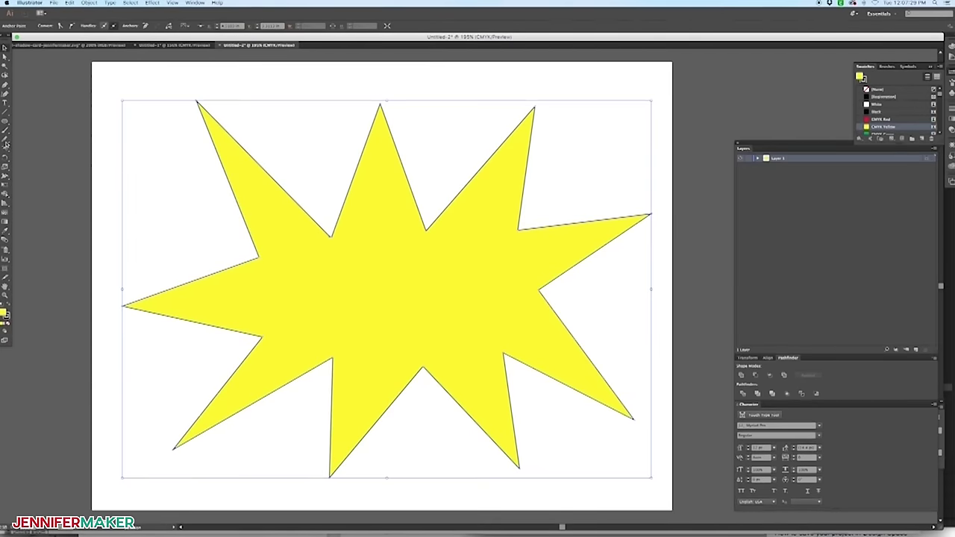
pyautogui.press('super+shift+a')
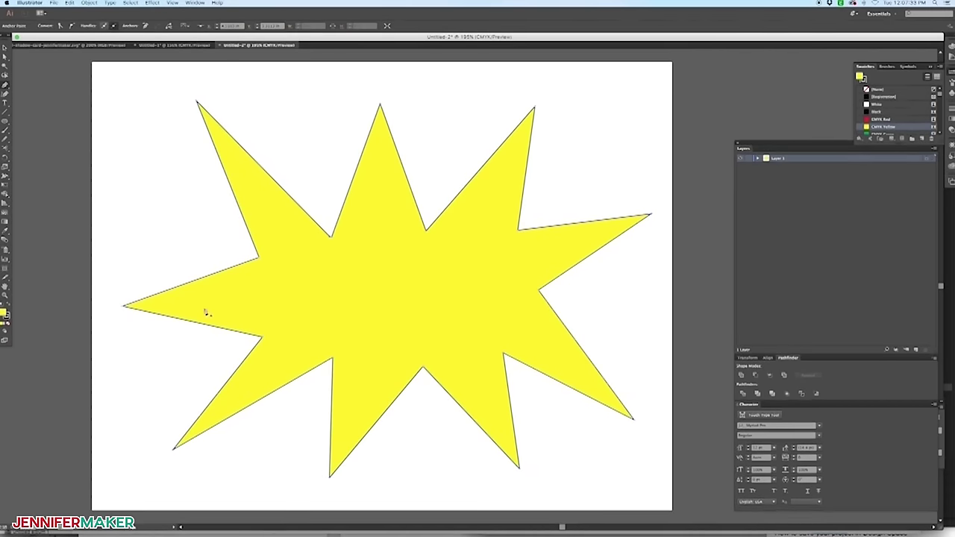
# Draw an arched open path across the lower half of the starburst and set its fill to None
pyautogui.hotkey('shift', 'e')
pyautogui.moveTo(196, 371)
pyautogui.mouseDown()
pyautogui.moveTo(394, 288)
pyautogui.moveTo(482, 299)
pyautogui.moveTo(593, 381)
pyautogui.mouseUp()
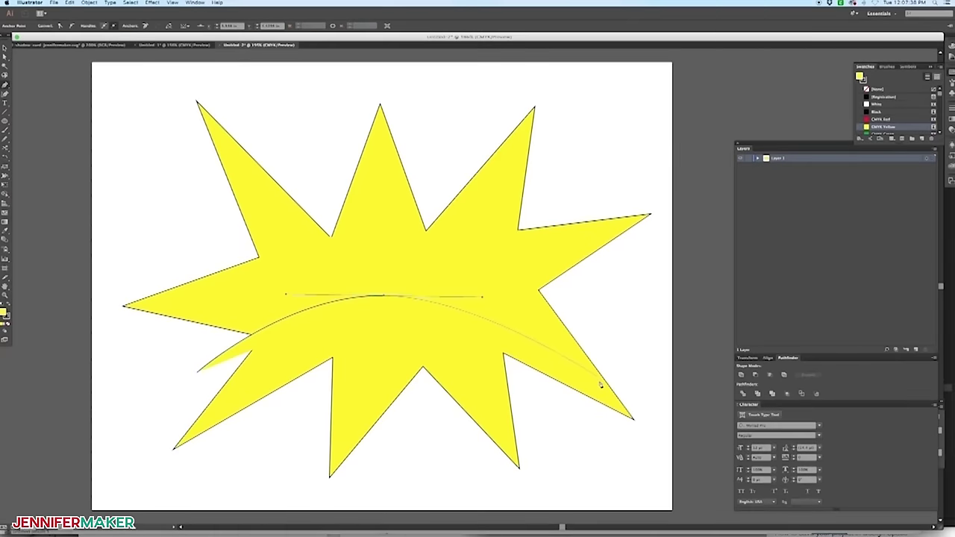
pyautogui.click(869, 89)
# Add the 48 pt text "You can do this!" along the arched path on the starburst
pyautogui.press('t')
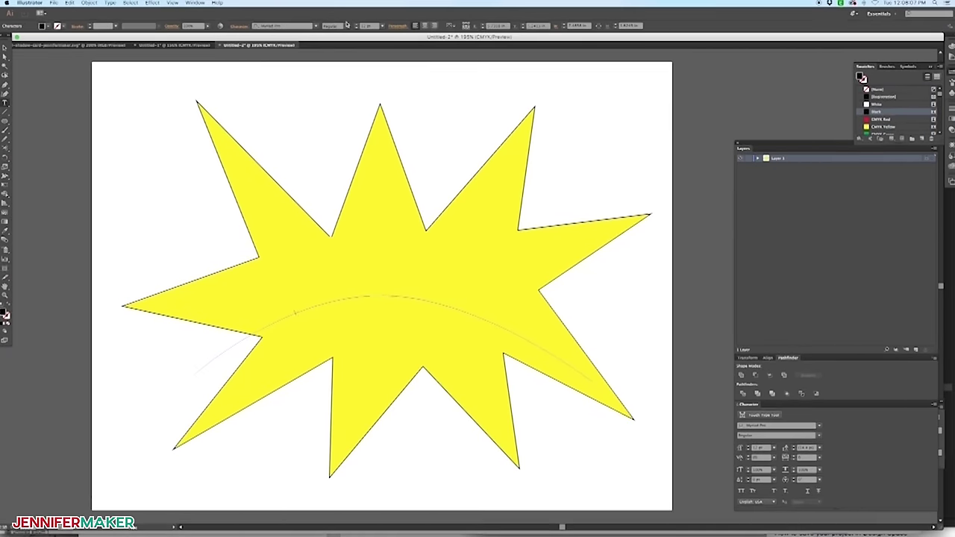
pyautogui.click(382, 26)
pyautogui.click(386, 142)
pyautogui.click(291, 312)
pyautogui.write('You')
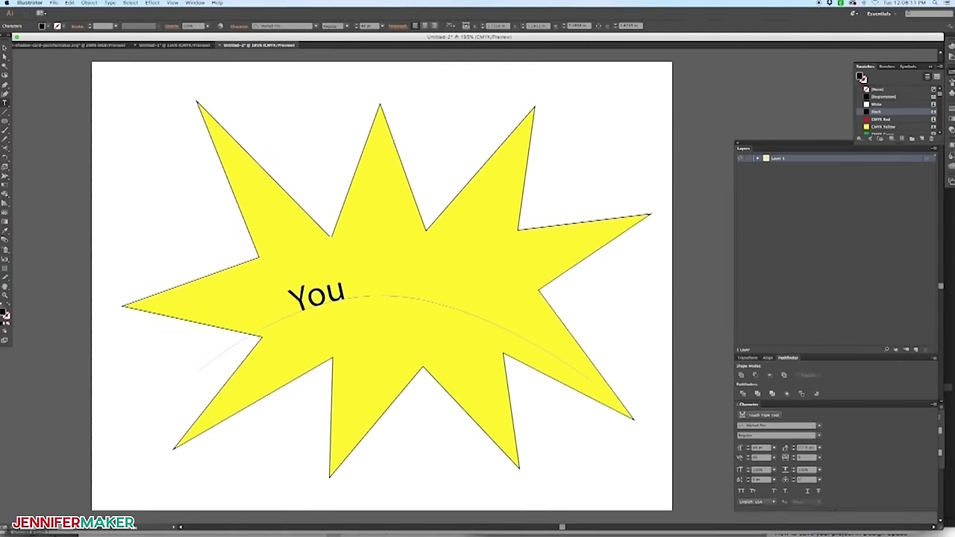
pyautogui.write(' can do this!')
pyautogui.press('Escape')
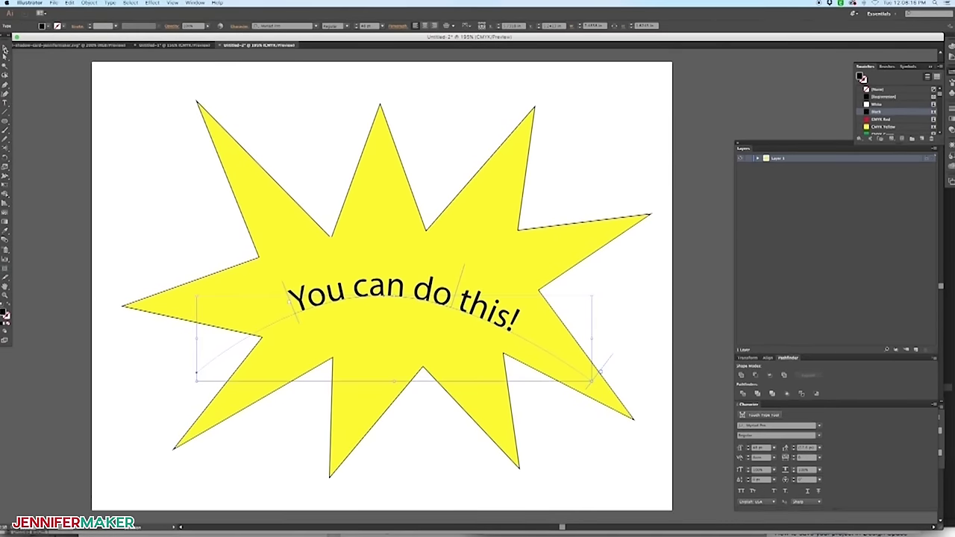
# Convert the curved text to outlines and enlarge it across the middle of the starburst
pyautogui.click(110, 3)
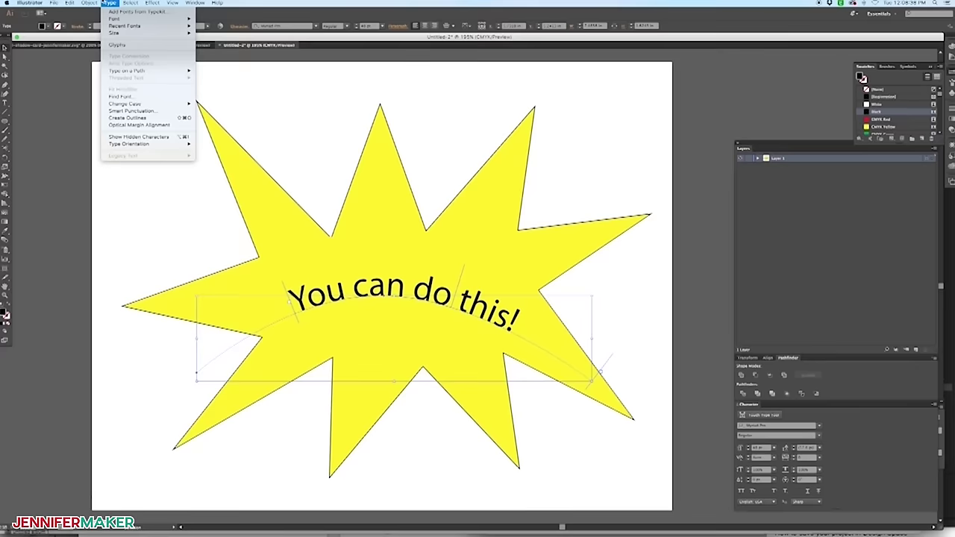
pyautogui.click(127, 117)
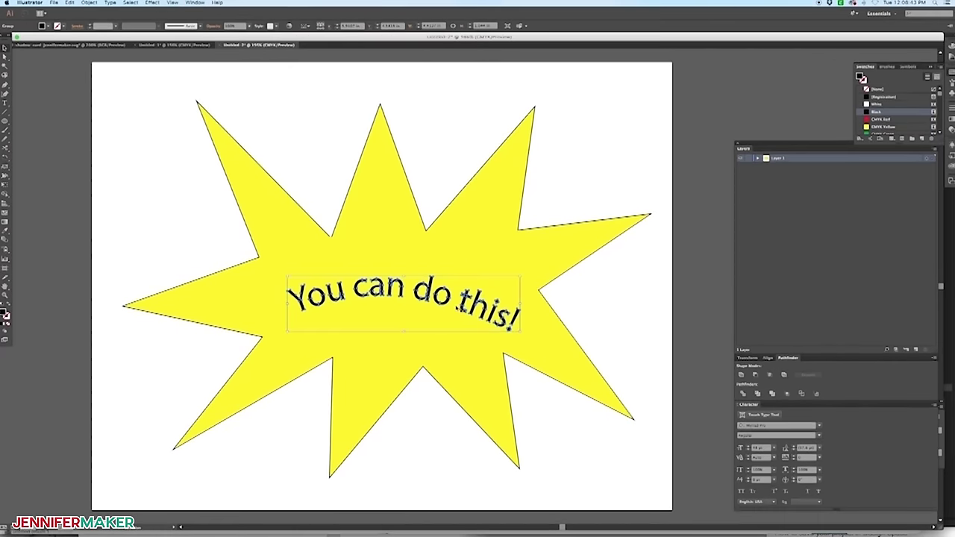
pyautogui.moveTo(290, 278); pyautogui.dragTo(226, 270)
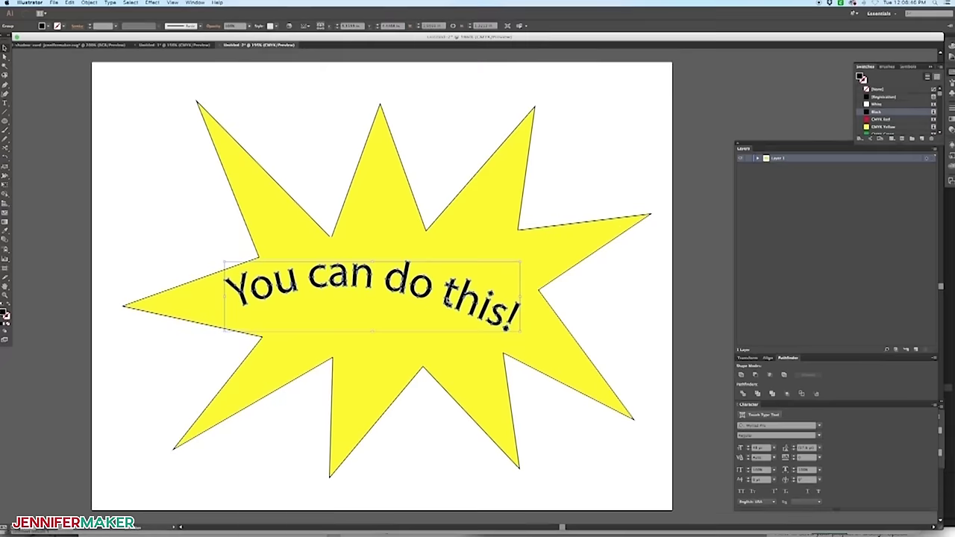
pyautogui.click(76, 67)
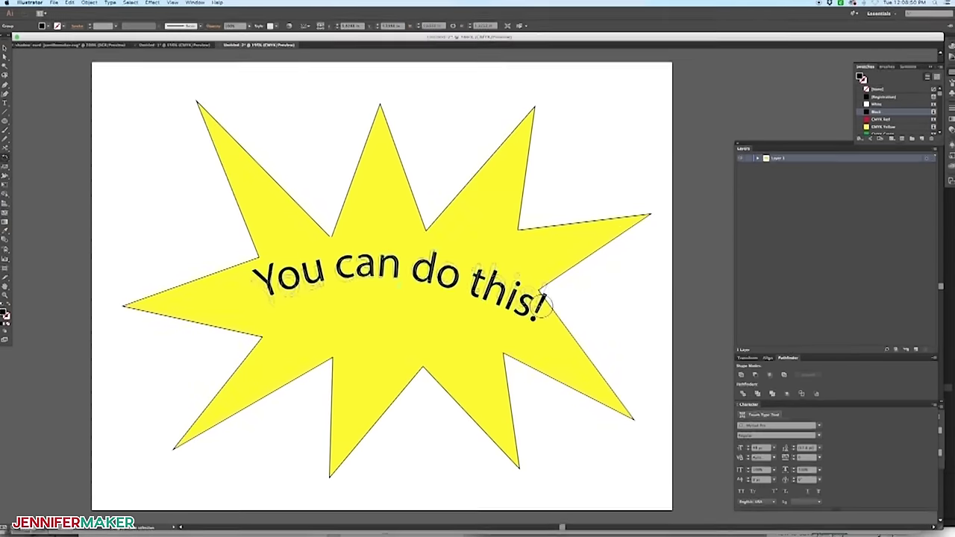
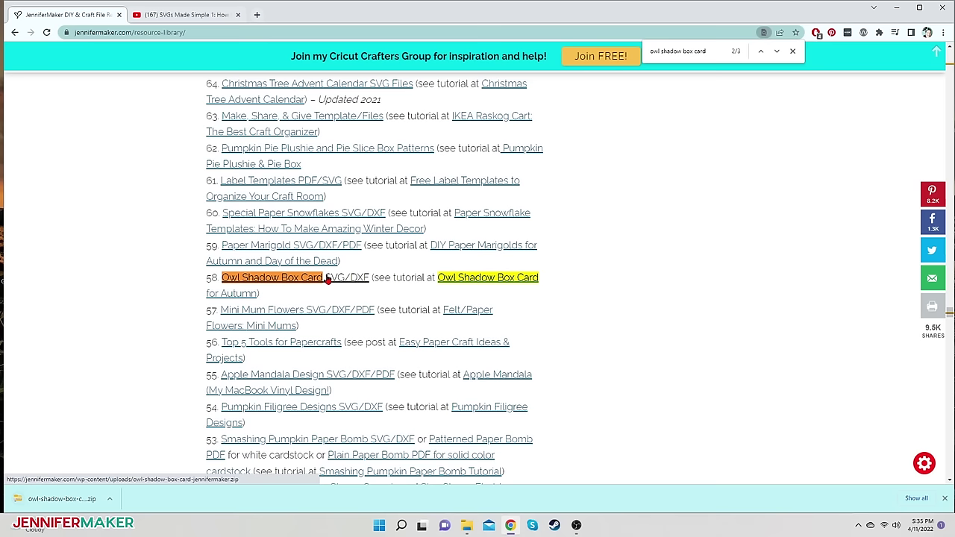
# Download the Owl Shadow Box Card SVG/DXF zip from the JenniferMaker resource library and show it in the Downloads folder with full file types readable
pyautogui.click(327, 280)
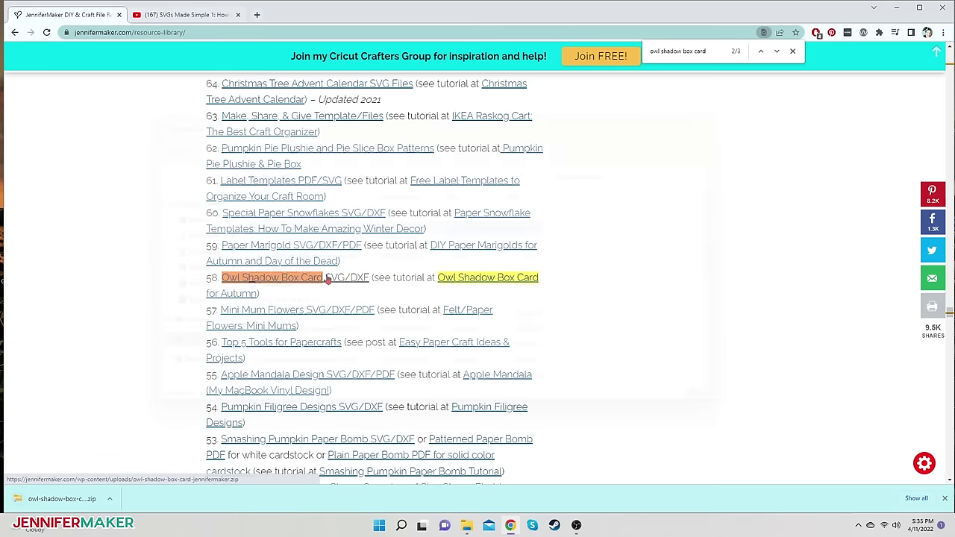
pyautogui.moveTo(507, 197); pyautogui.dragTo(580, 197)
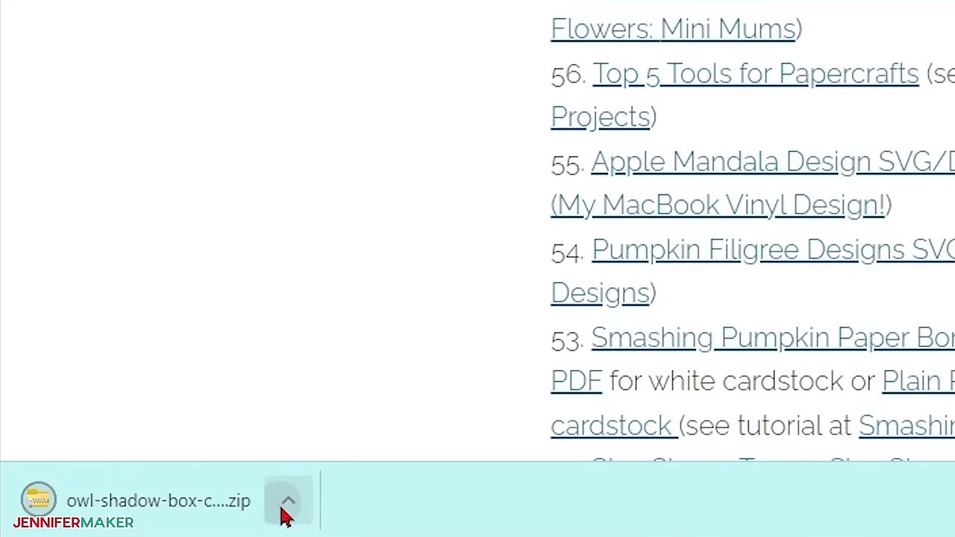
pyautogui.click(286, 515)
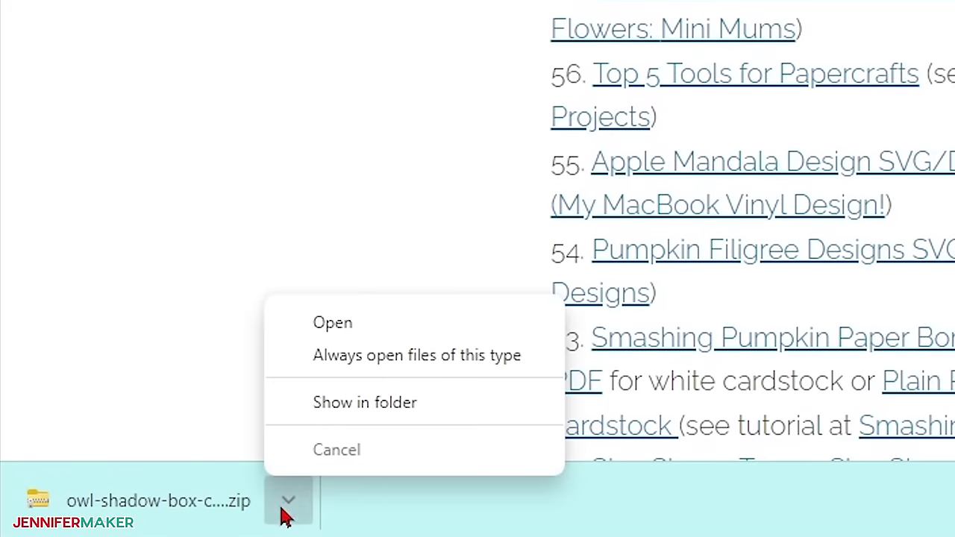
pyautogui.click(418, 409)
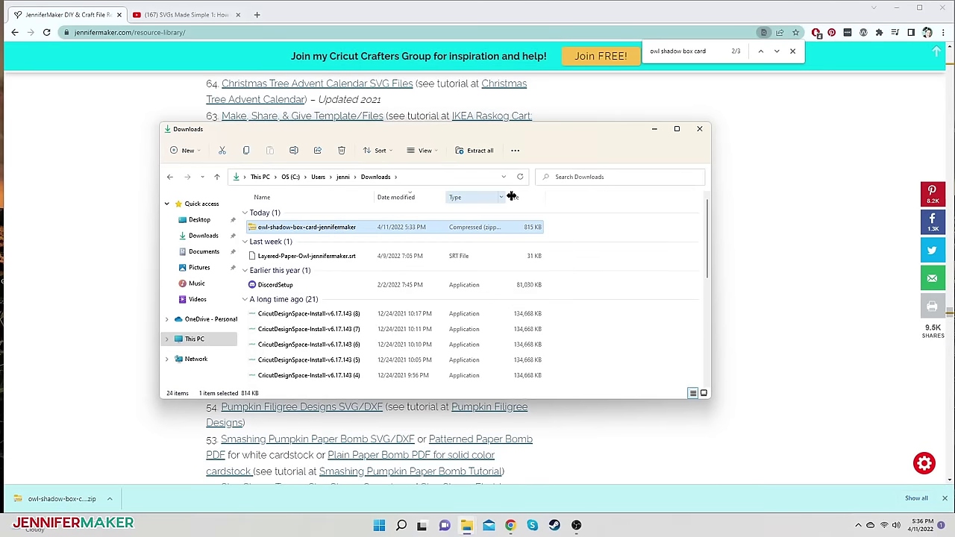
pyautogui.moveTo(510, 197); pyautogui.dragTo(578, 195)
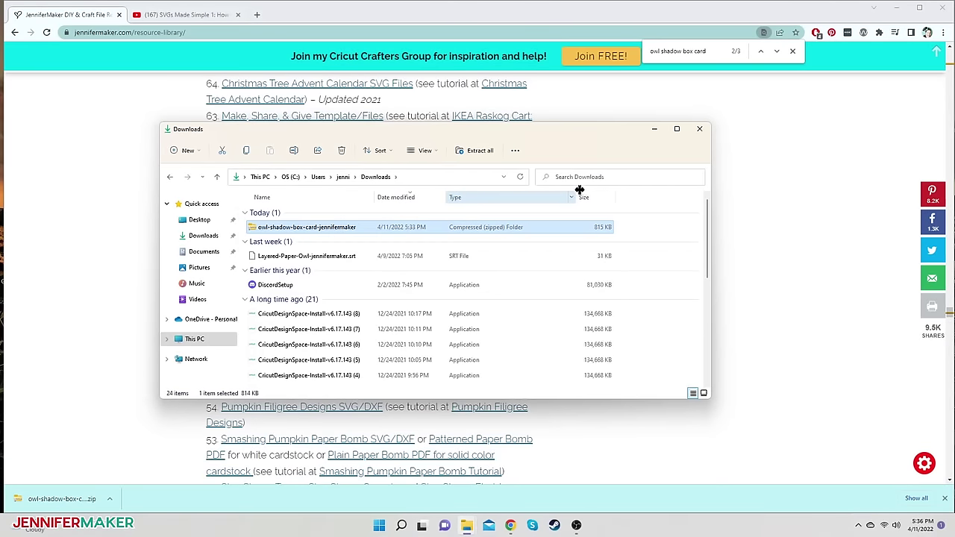
# Extract all files of the owl-shadow-box-card-jennifermaker zip to the suggested folder in Downloads
pyautogui.rightClick(331, 232)
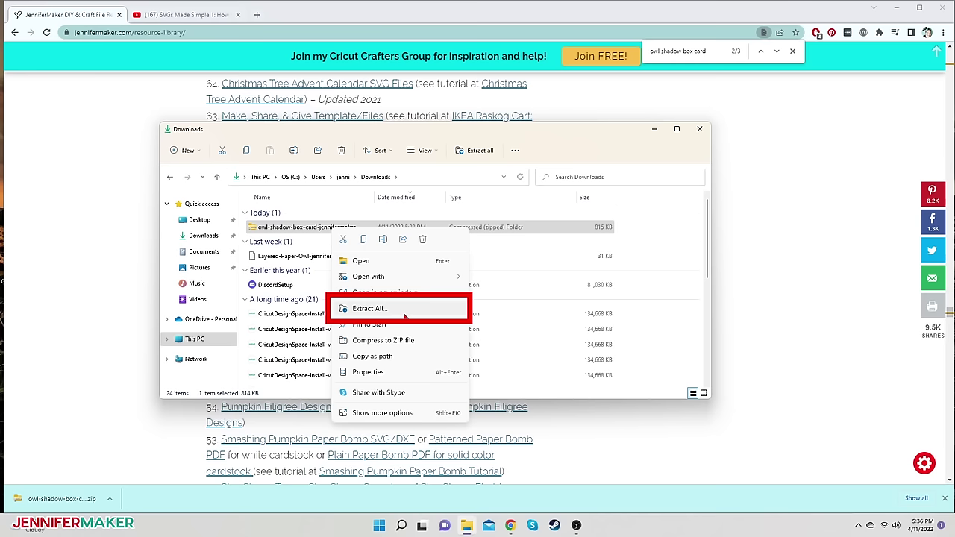
pyautogui.click(483, 157)
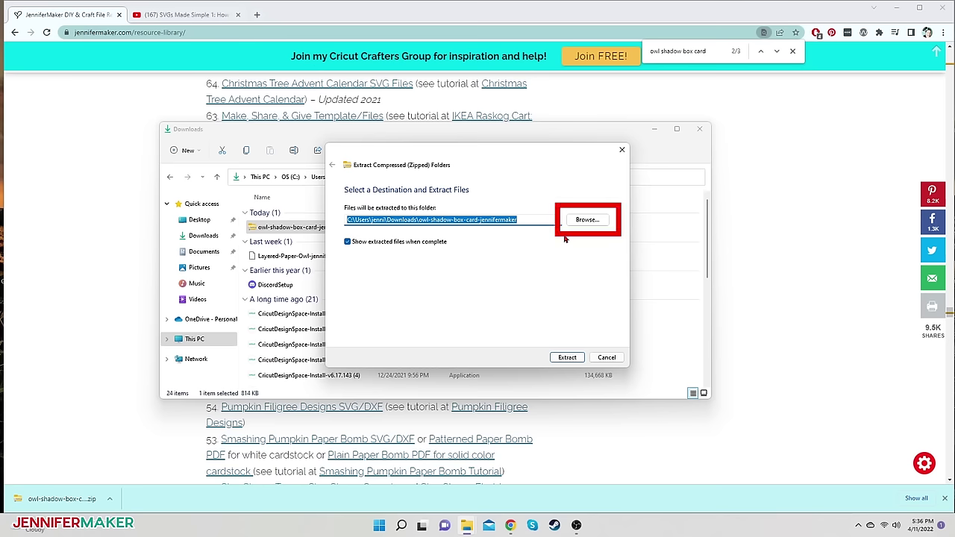
pyautogui.click(568, 358)
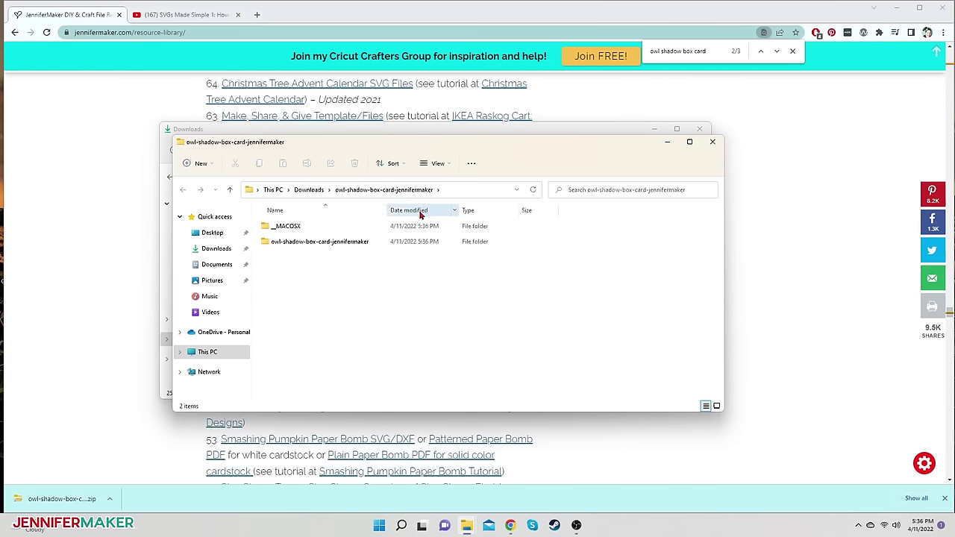
# Open the inner owl-shadow-box-card-jennifermaker folder and locate the owl-shadow-card-jennifermaker-SVG file and its file type
pyautogui.click(339, 229)
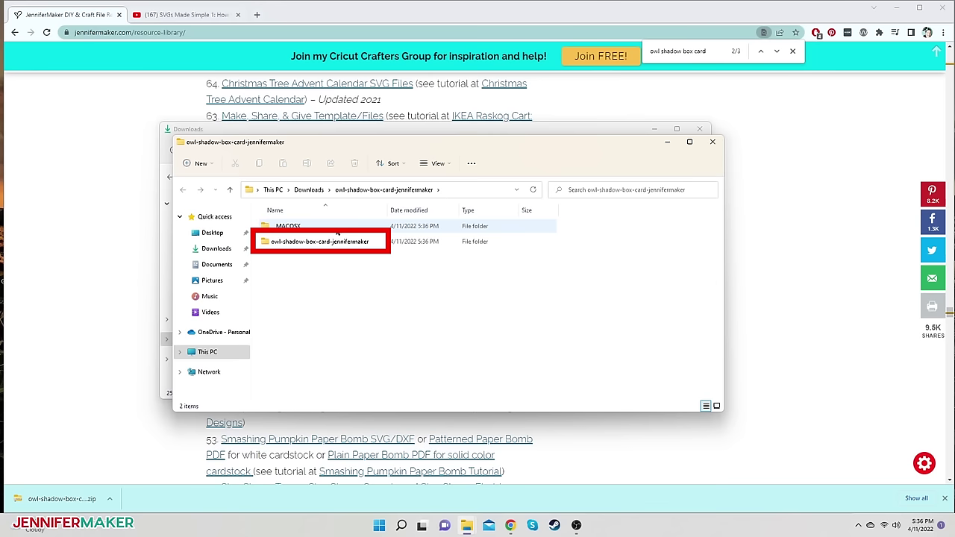
pyautogui.click(347, 244)
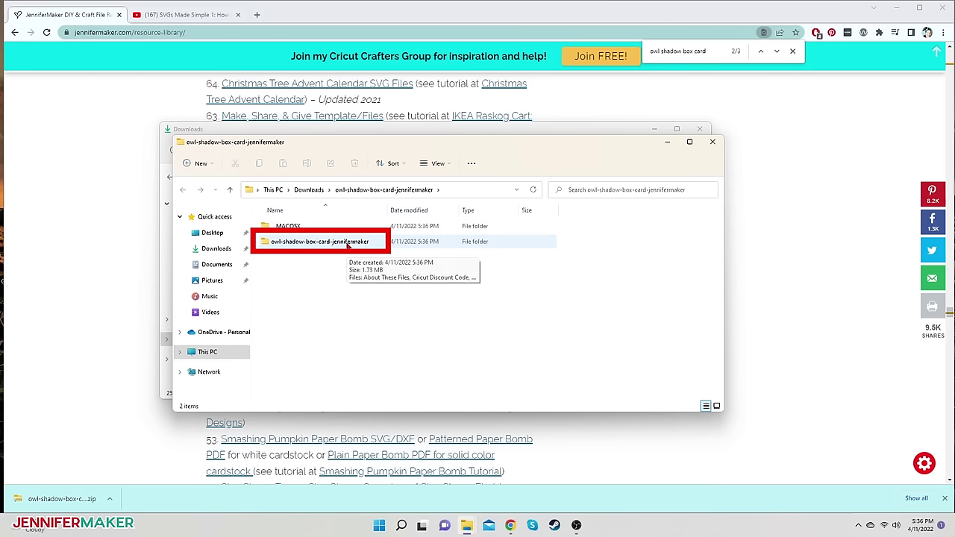
pyautogui.click(347, 245)
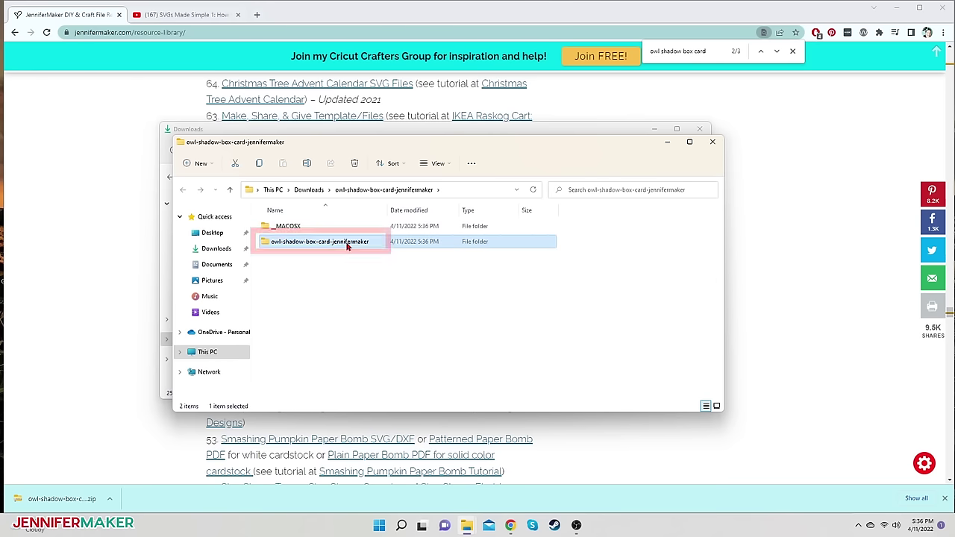
pyautogui.doubleClick(347, 244)
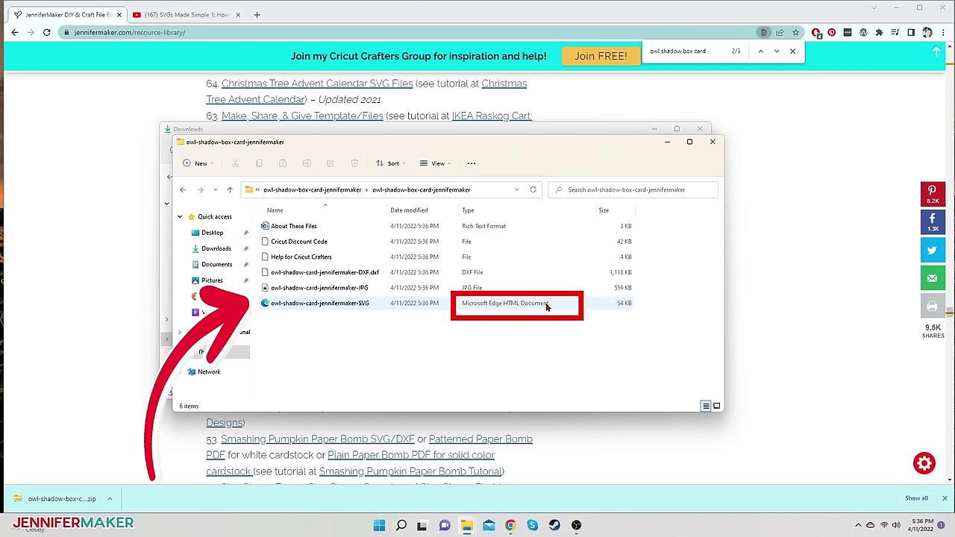
pyautogui.click(509, 310)
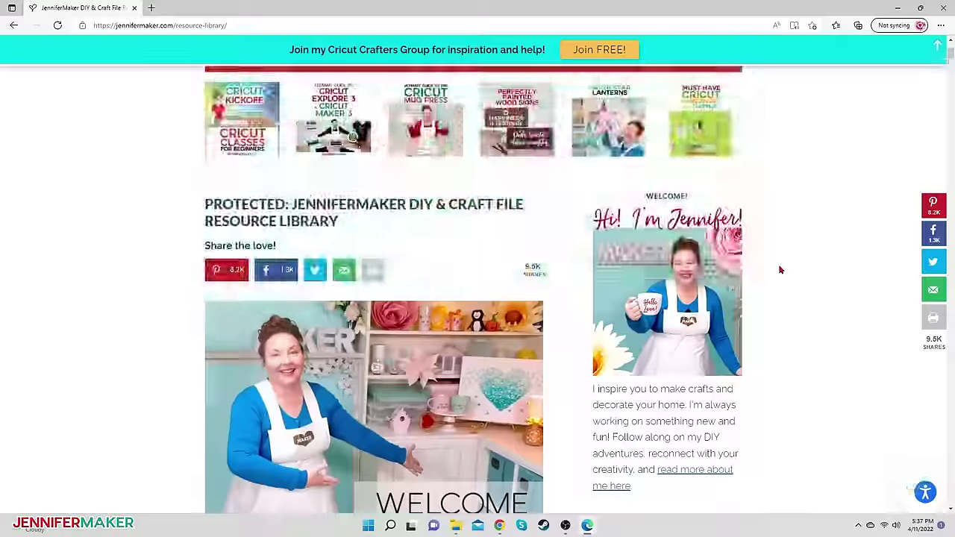
# In Microsoft Edge, look through the resource library's project list and search the page for "owl shadow box"
pyautogui.scroll(-15, 781, 266)
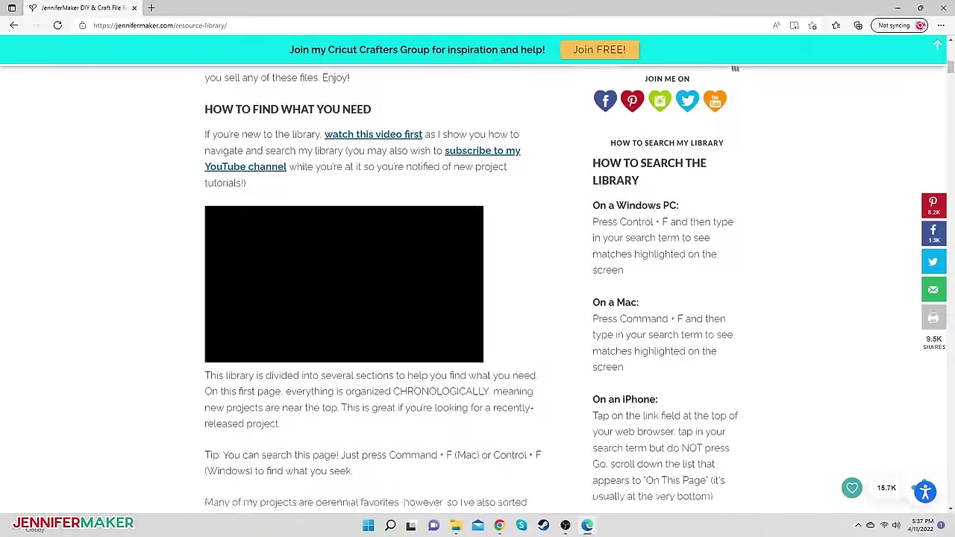
pyautogui.scroll(-4, 316, 331)
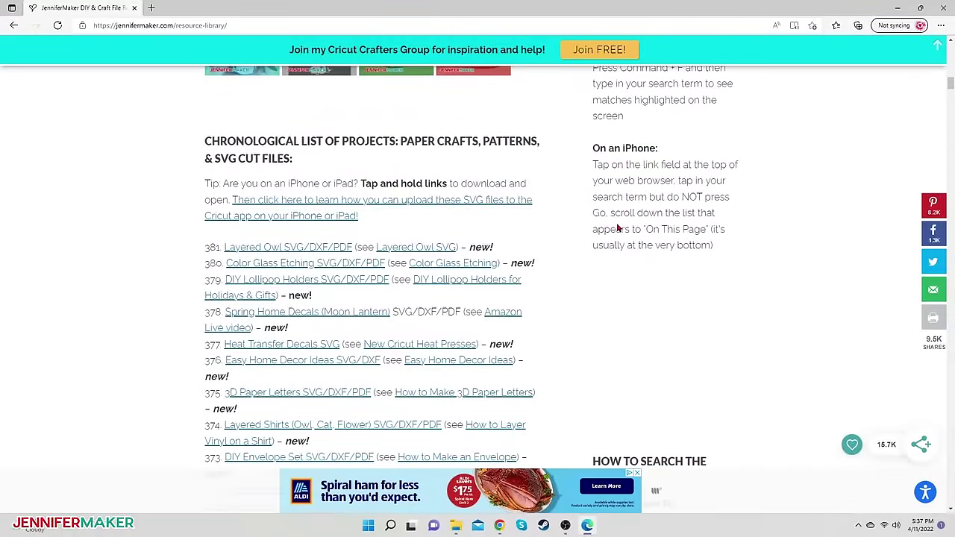
pyautogui.scroll(-3, 620, 238)
pyautogui.scroll(-3, 619, 238)
pyautogui.scroll(2, 601, 224)
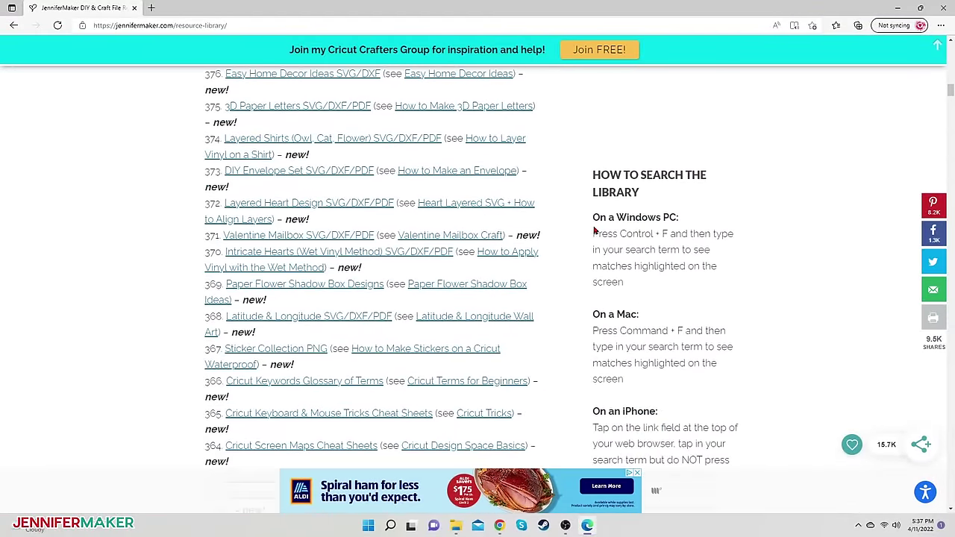
pyautogui.hotkey('ctrl', 'f')
pyautogui.write('owl sha')
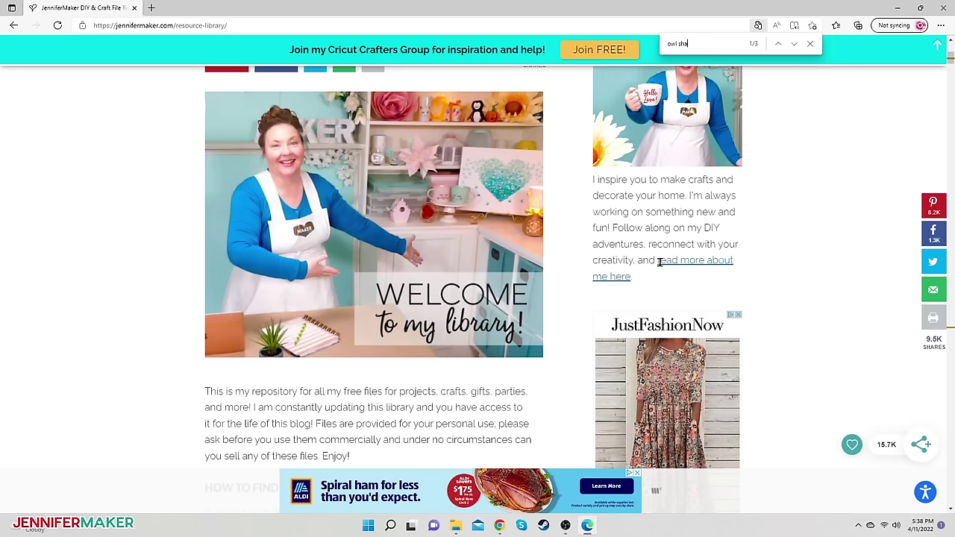
pyautogui.write('dow box')
# Download the Owl Shadow Box Card SVG/DXF file from list entry 58 and open the browser's downloads list
pyautogui.press('Escape')
pyautogui.click(330, 281)
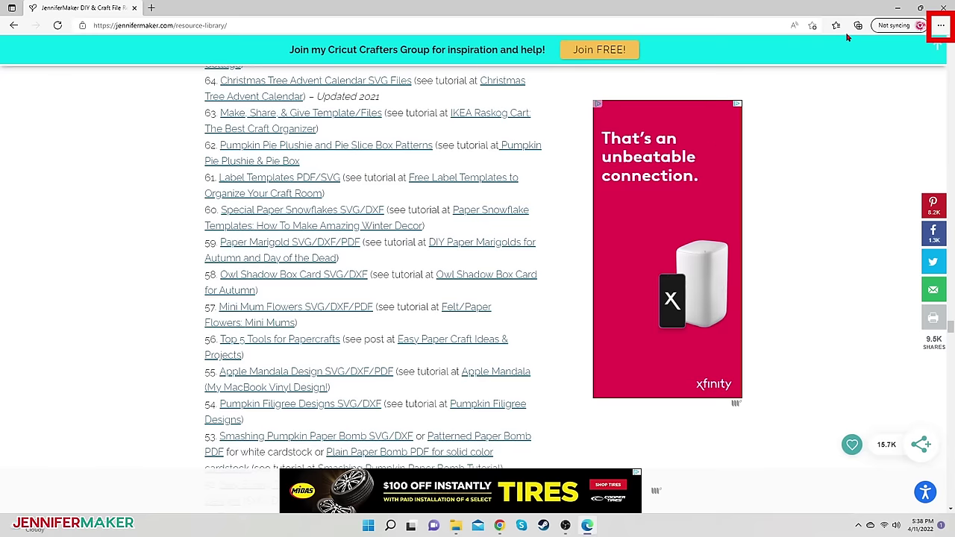
pyautogui.click(942, 25)
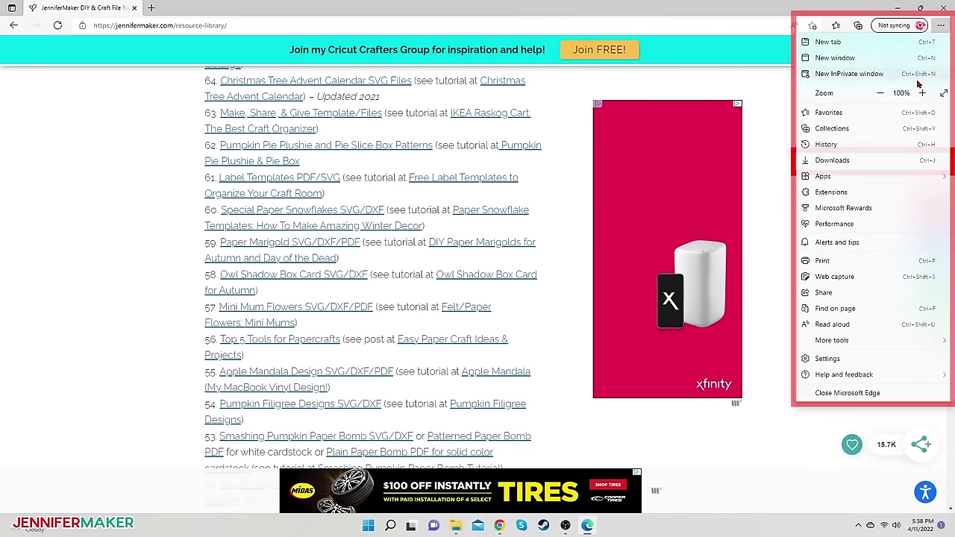
pyautogui.click(891, 166)
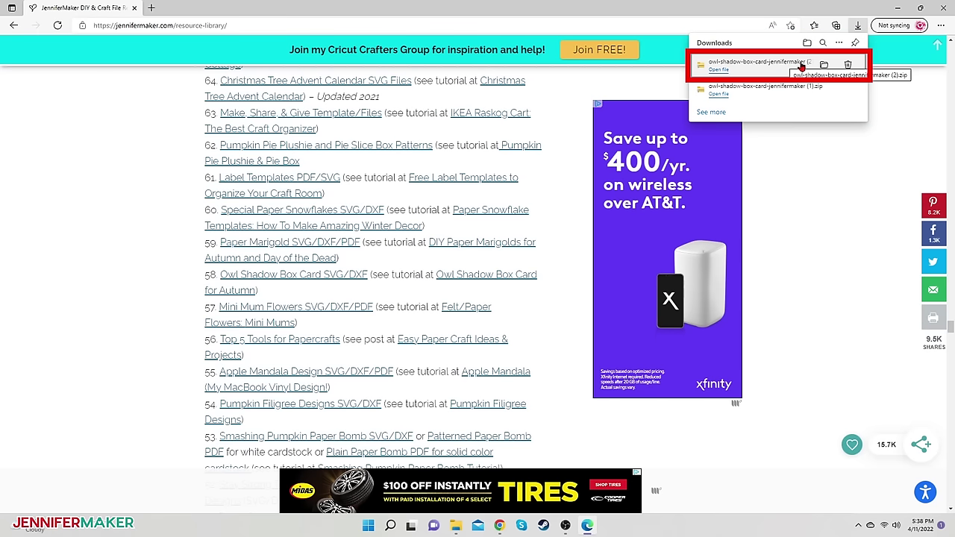
# Open the downloaded owl-shadow-box-card-jennifermaker (2) zip, go up to its Downloads folder and show the extraction options for that zip
pyautogui.click(765, 64)
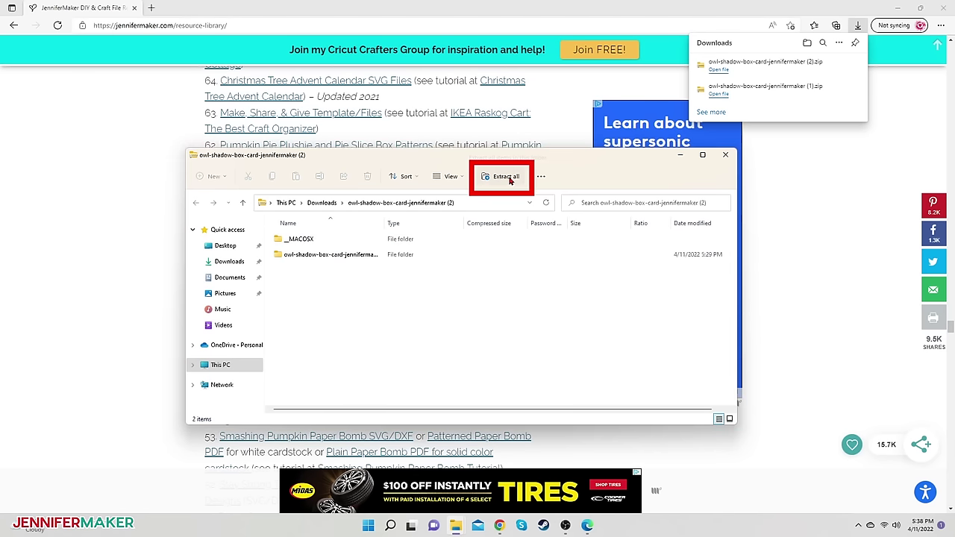
pyautogui.click(322, 202)
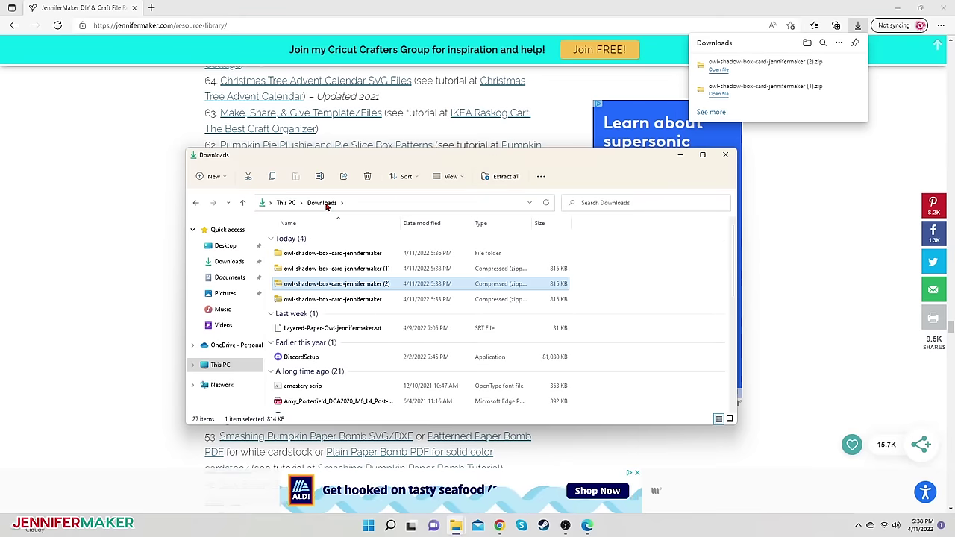
pyautogui.rightClick(344, 290)
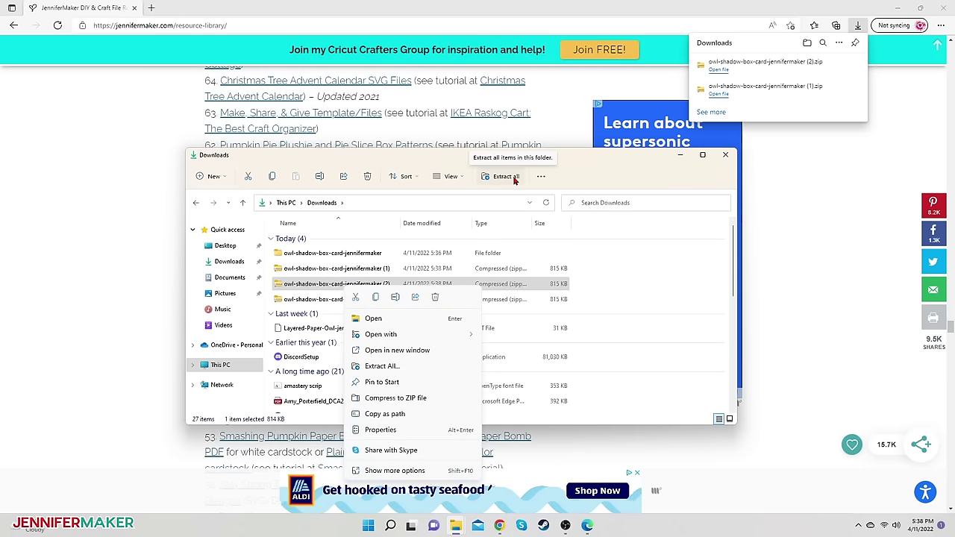
# Open the owl-shadow-box-card-jennifermaker archive's inner folder, widen the Name and Type columns and select the owl-shadow-card-jennifermaker-SVG file
pyautogui.press('Return')
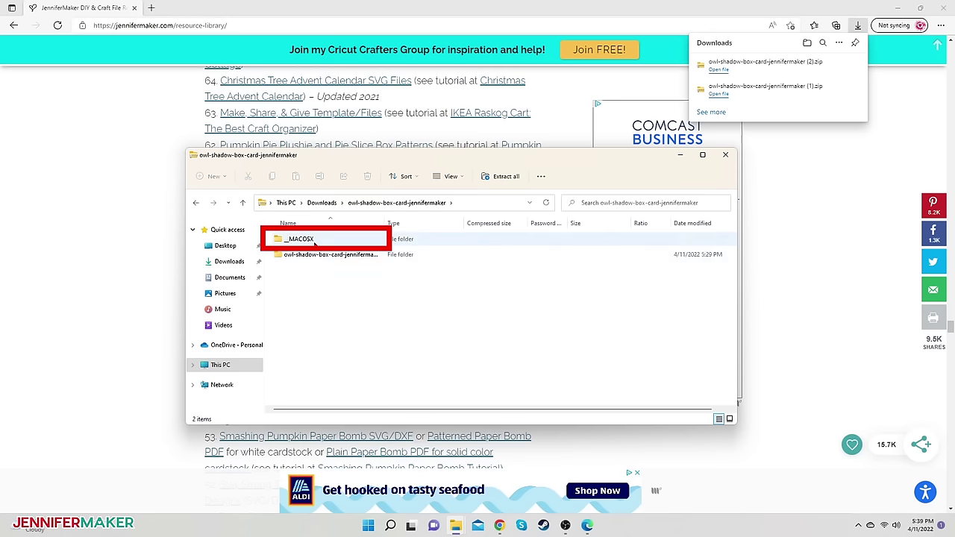
pyautogui.click(321, 256)
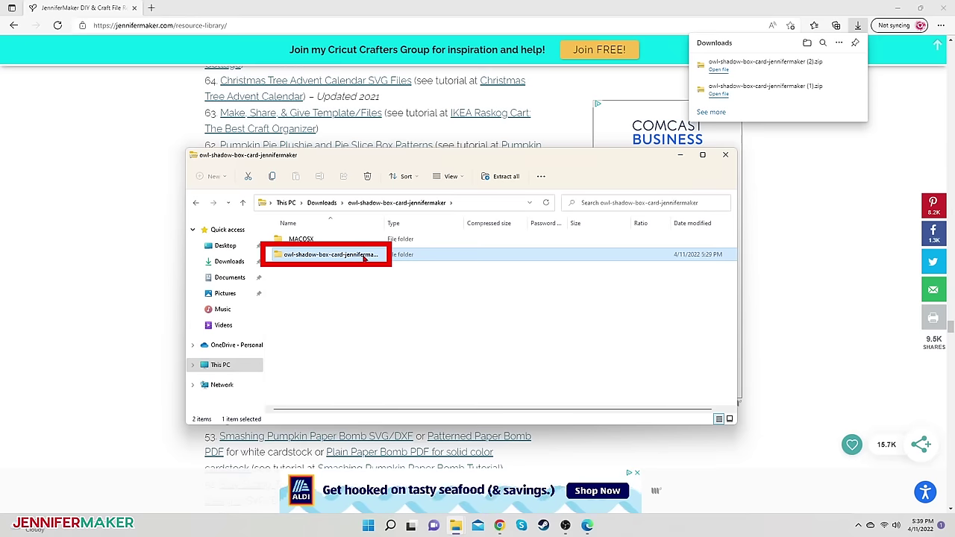
pyautogui.doubleClick(321, 256)
pyautogui.moveTo(383, 218); pyautogui.dragTo(416, 220)
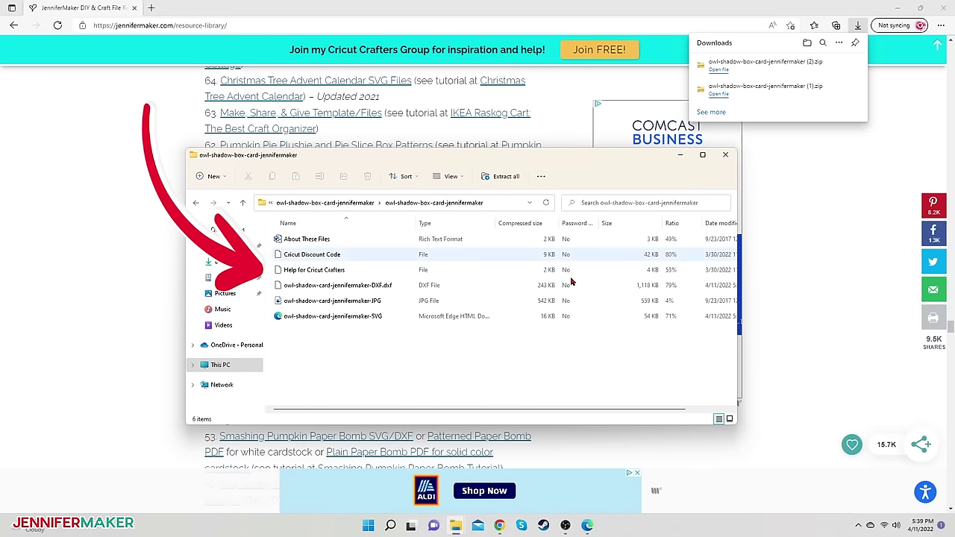
pyautogui.moveTo(495, 223); pyautogui.dragTo(553, 223)
pyautogui.click(452, 321)
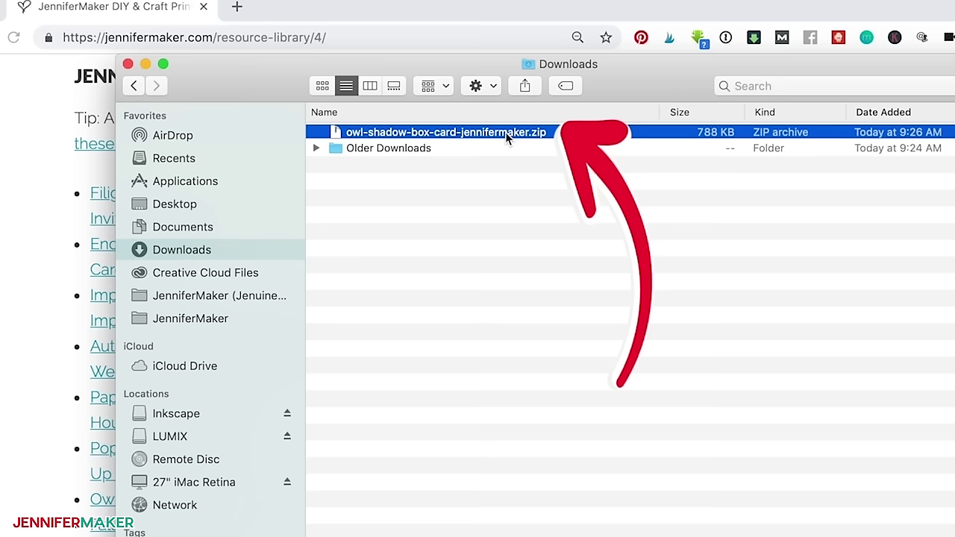
# In Finder on the Mac, unzip owl-shadow-box-card-jennifermaker.zip, open the extracted folder and select owl-shadow-card-jennifermaker.svg
pyautogui.doubleClick(505, 133)
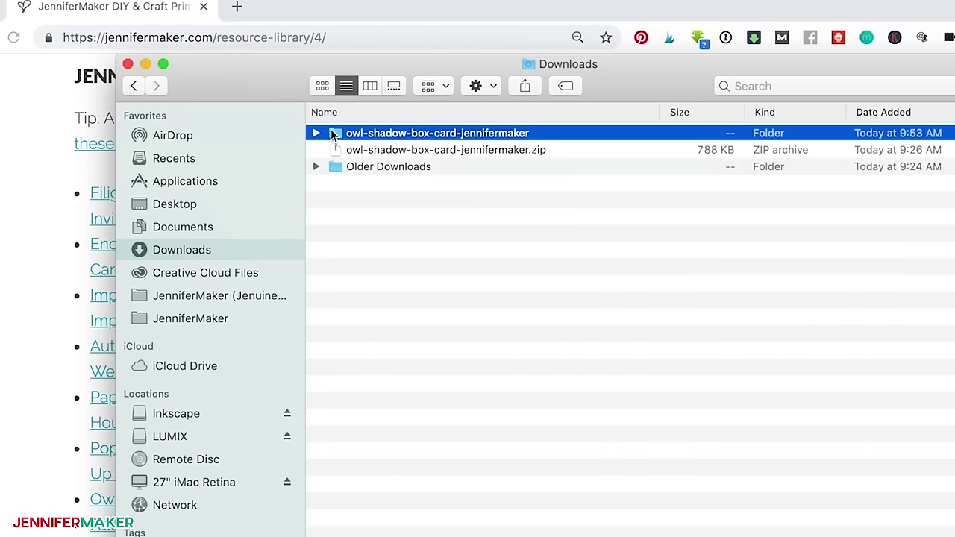
pyautogui.doubleClick(338, 141)
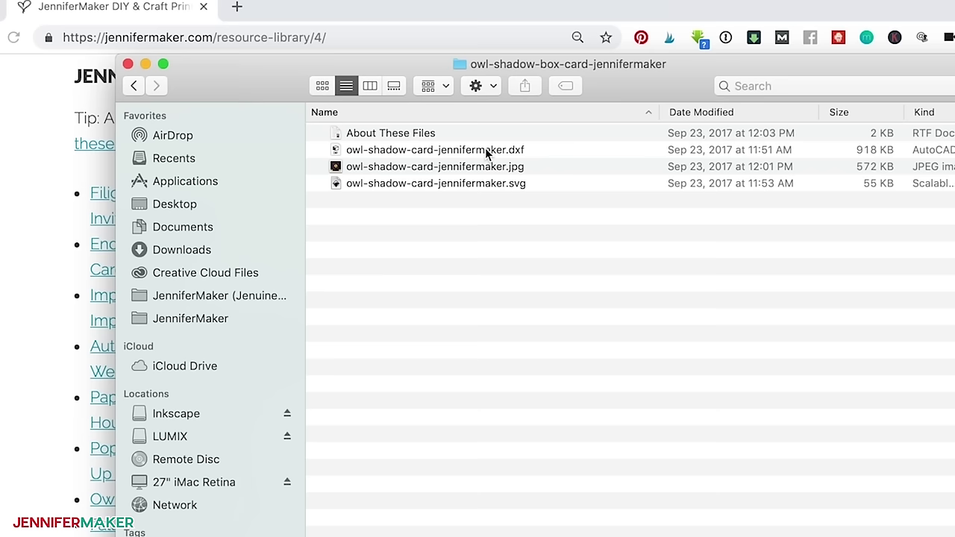
pyautogui.click(515, 183)
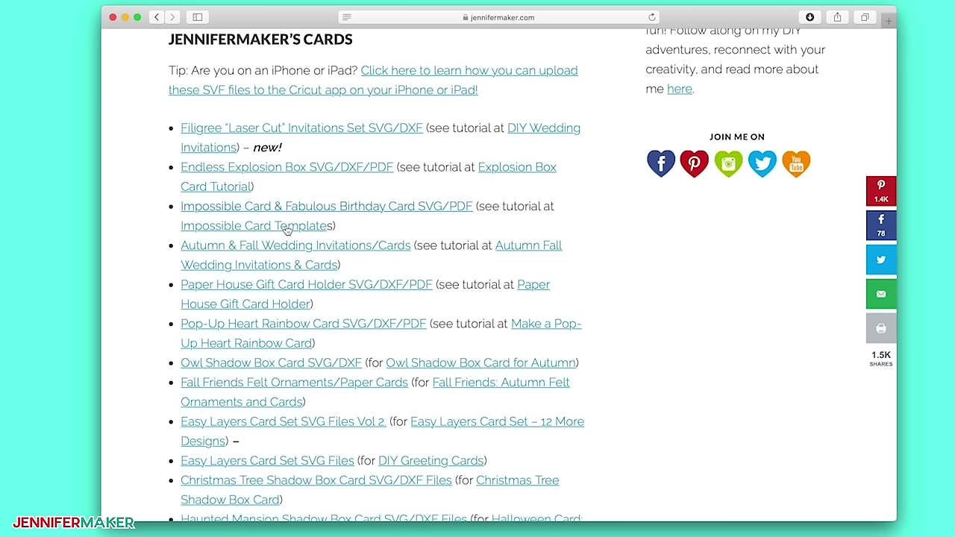
# In Safari, download the Owl Shadow Box Card SVG/DXF file from the JenniferMaker's Cards list
pyautogui.click(300, 363)
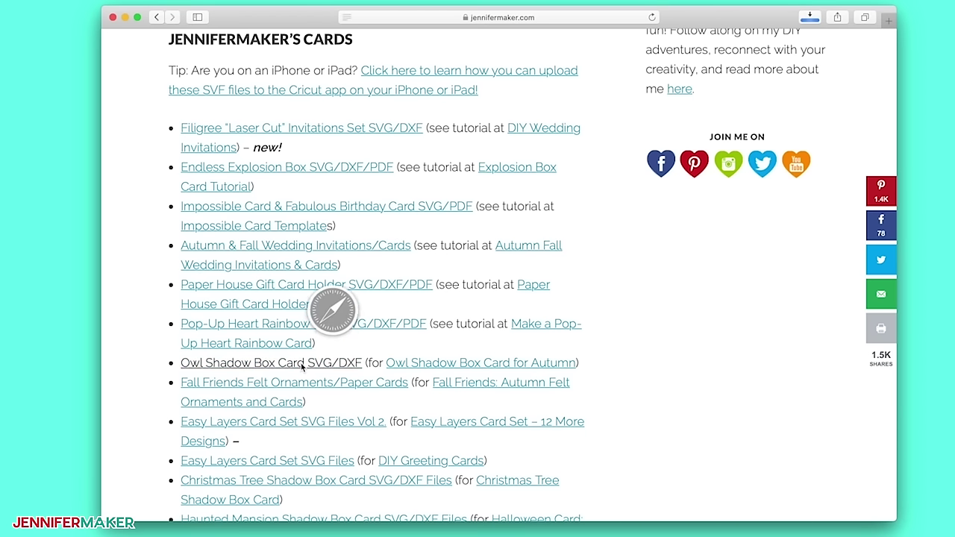